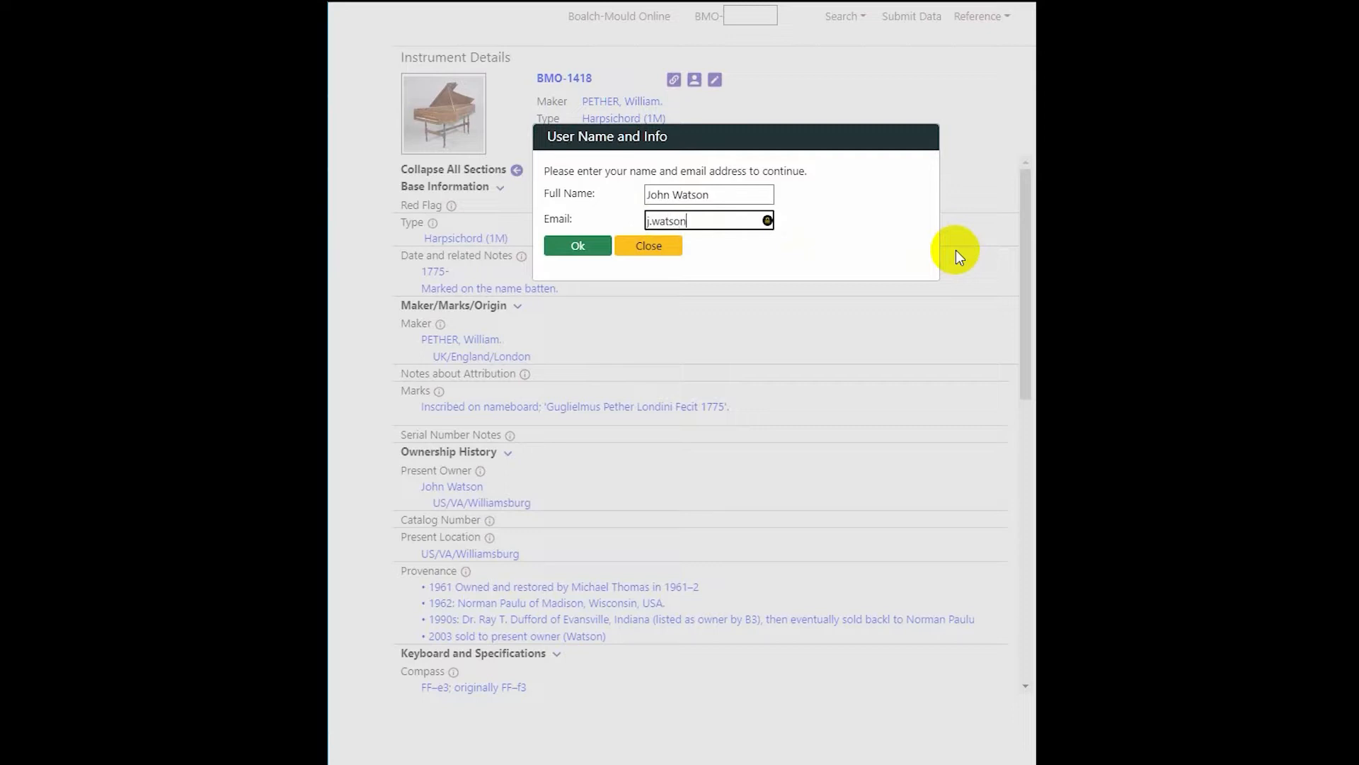
Complete the contributor's e-mail address and confirm the user details to start suggesting edits for BMO-1418
type("@jrw1.com")
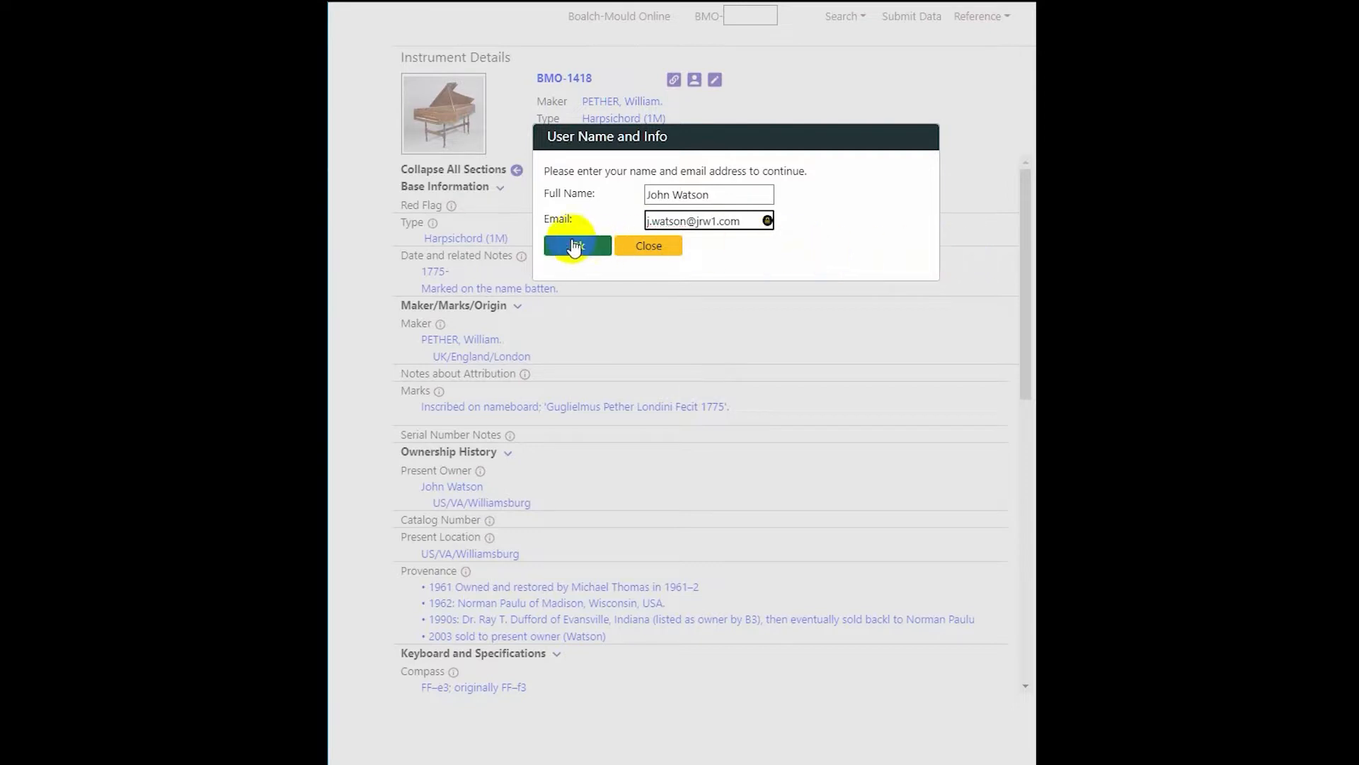
left_click(577, 246)
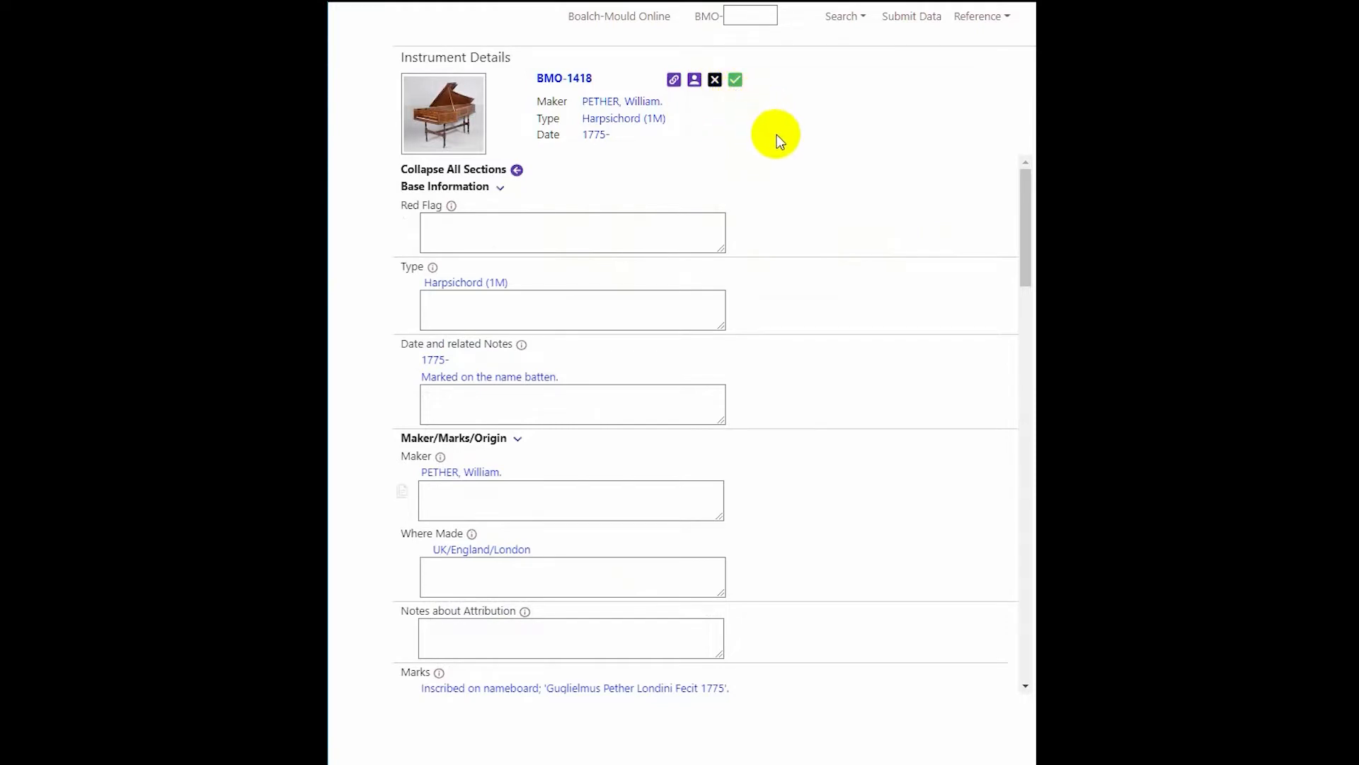
Suggest 327 as the instrument's scale under Keyboard and Specifications
mouse_move(1024, 201)
left_mouse_down()
mouse_move(1030, 416)
mouse_move(1028, 405)
left_mouse_up()
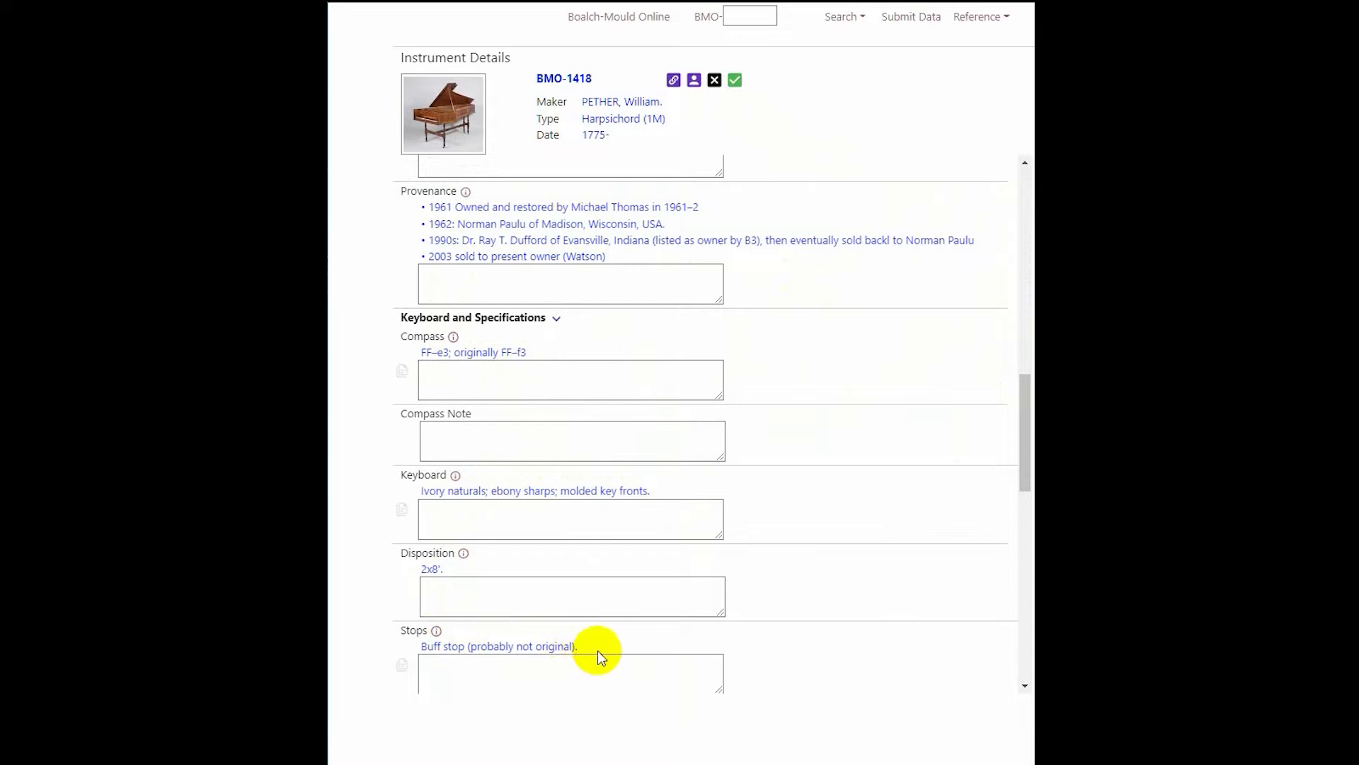
left_click_drag(1024, 411, 1025, 501)
left_click(445, 428)
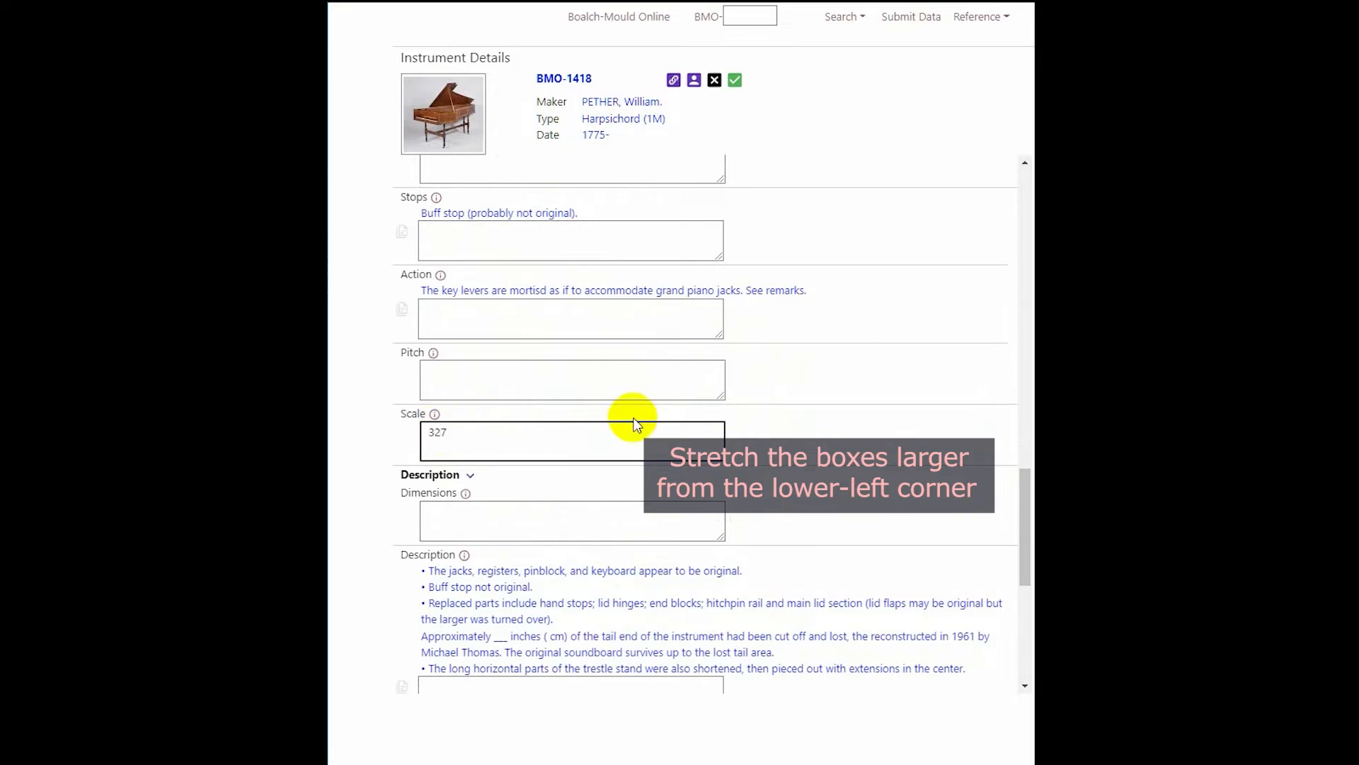
Suggest the dimensions "Length 2225 mm; Width 939 mm; Height 266 mm." in the Description section
key("Tab")
key("Tab")
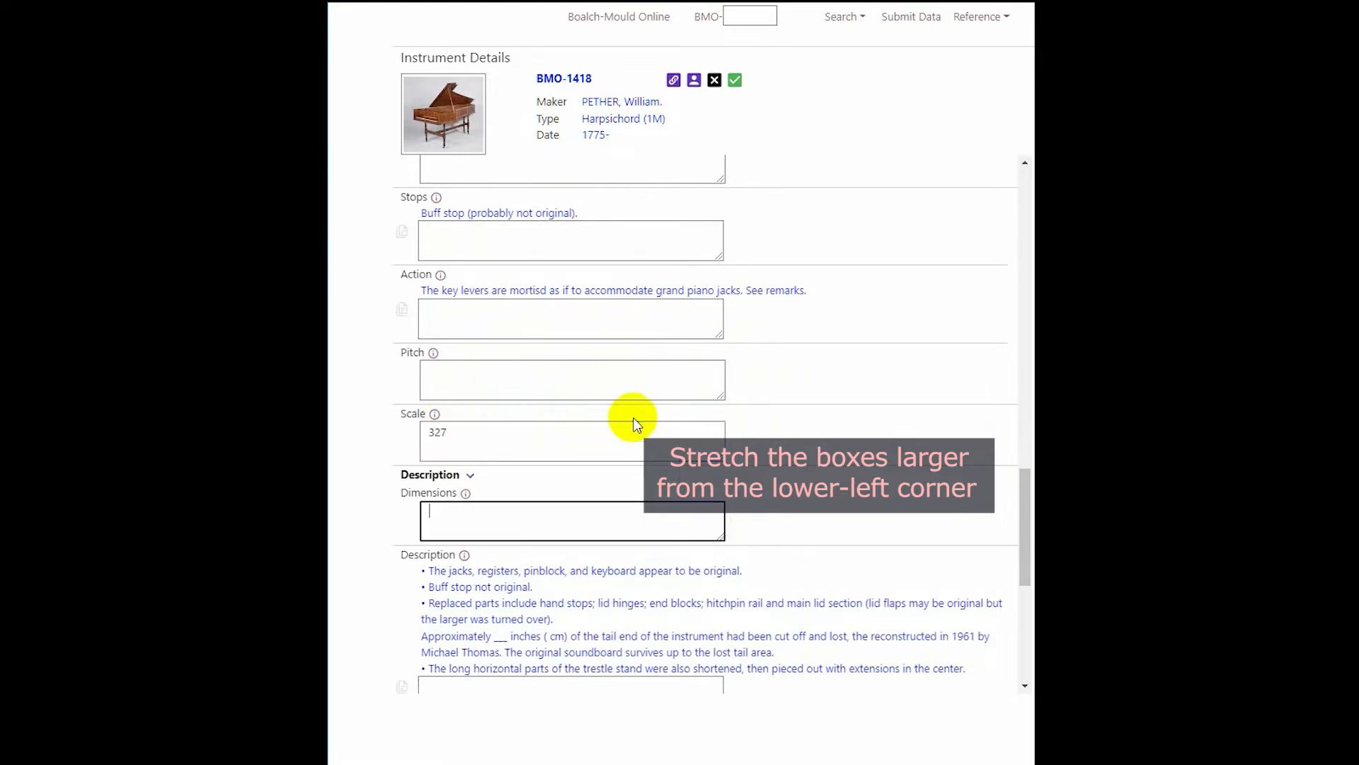
type("Length")
type("2225; Width 939; Height 266 mm.")
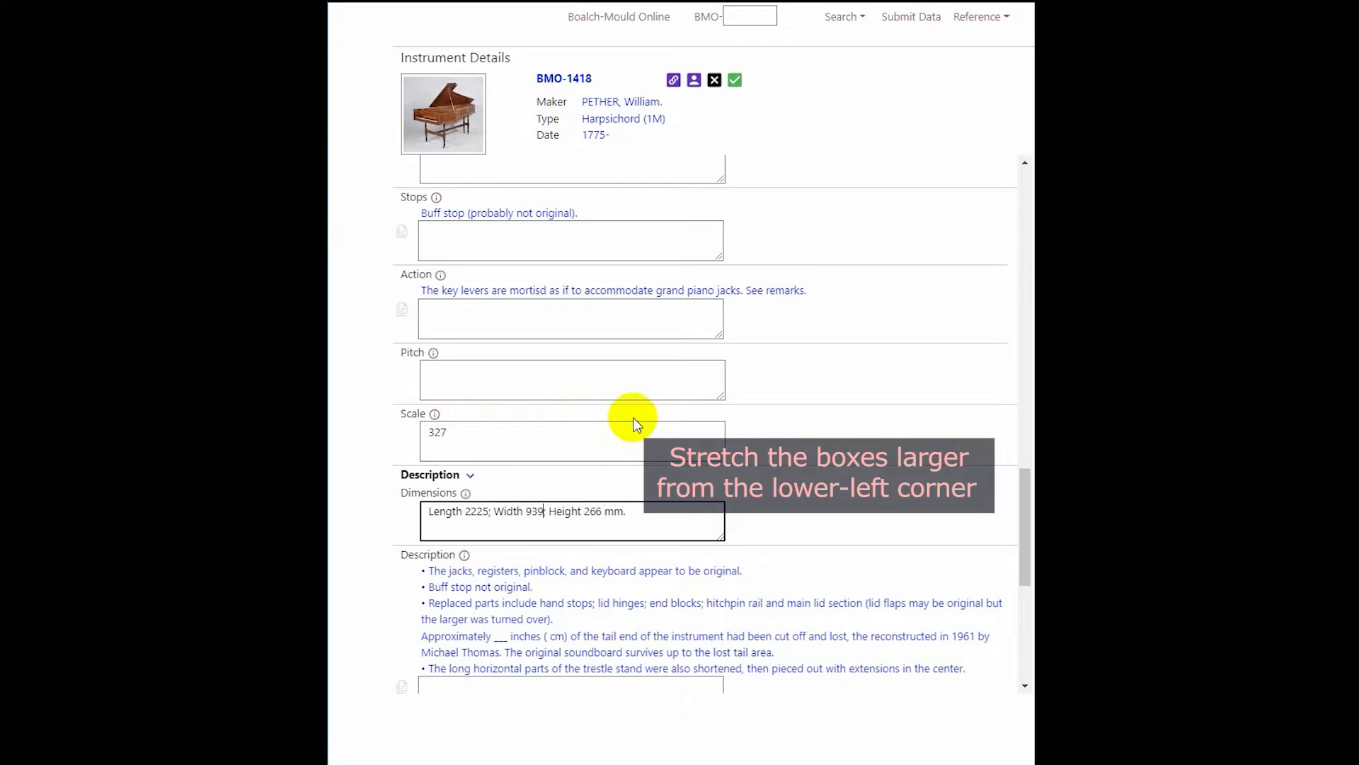
type(" mm")
type(" mm")
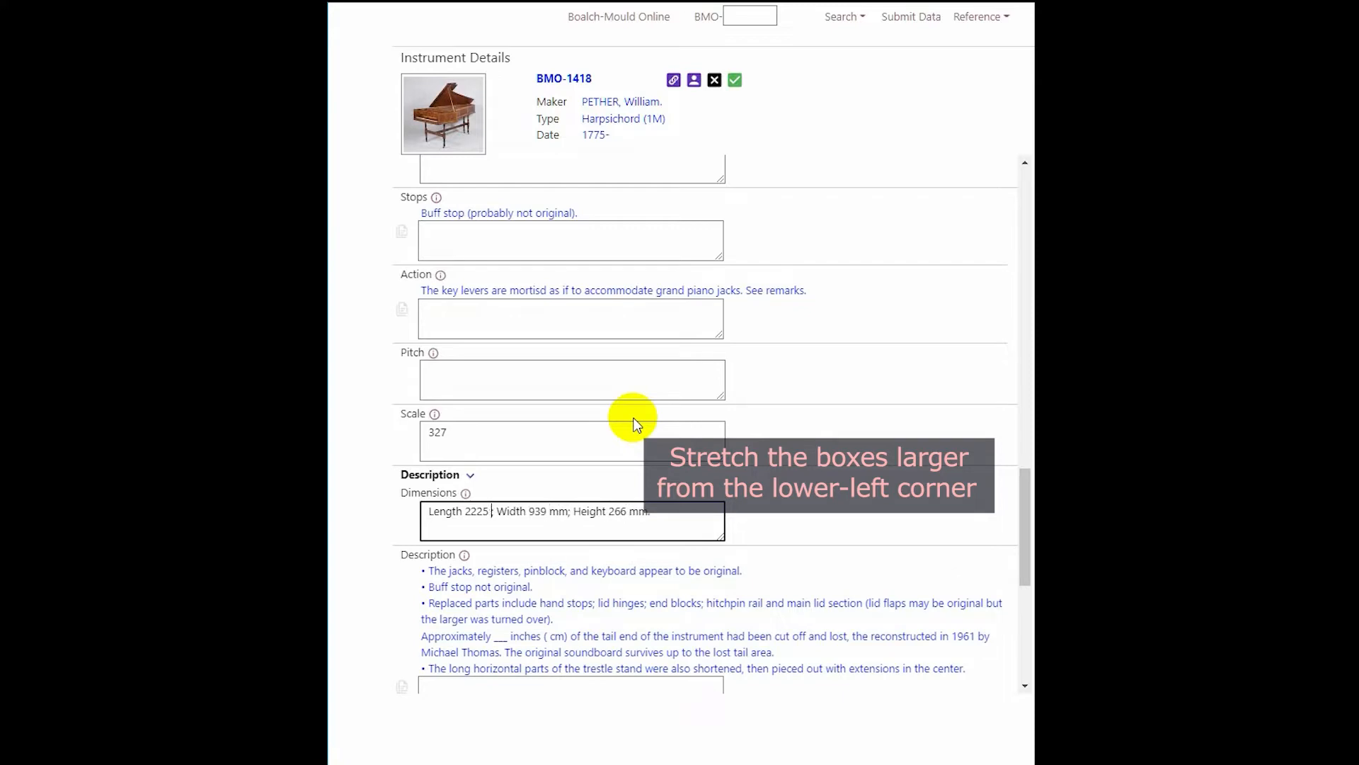
Enter 445 under Serial Number Notes and "Add 'No. 445' between Pether and Londini" under Marks
left_click_drag(1023, 543, 1023, 341)
left_click(637, 327)
type("445")
key("shift+Tab")
type("Add")
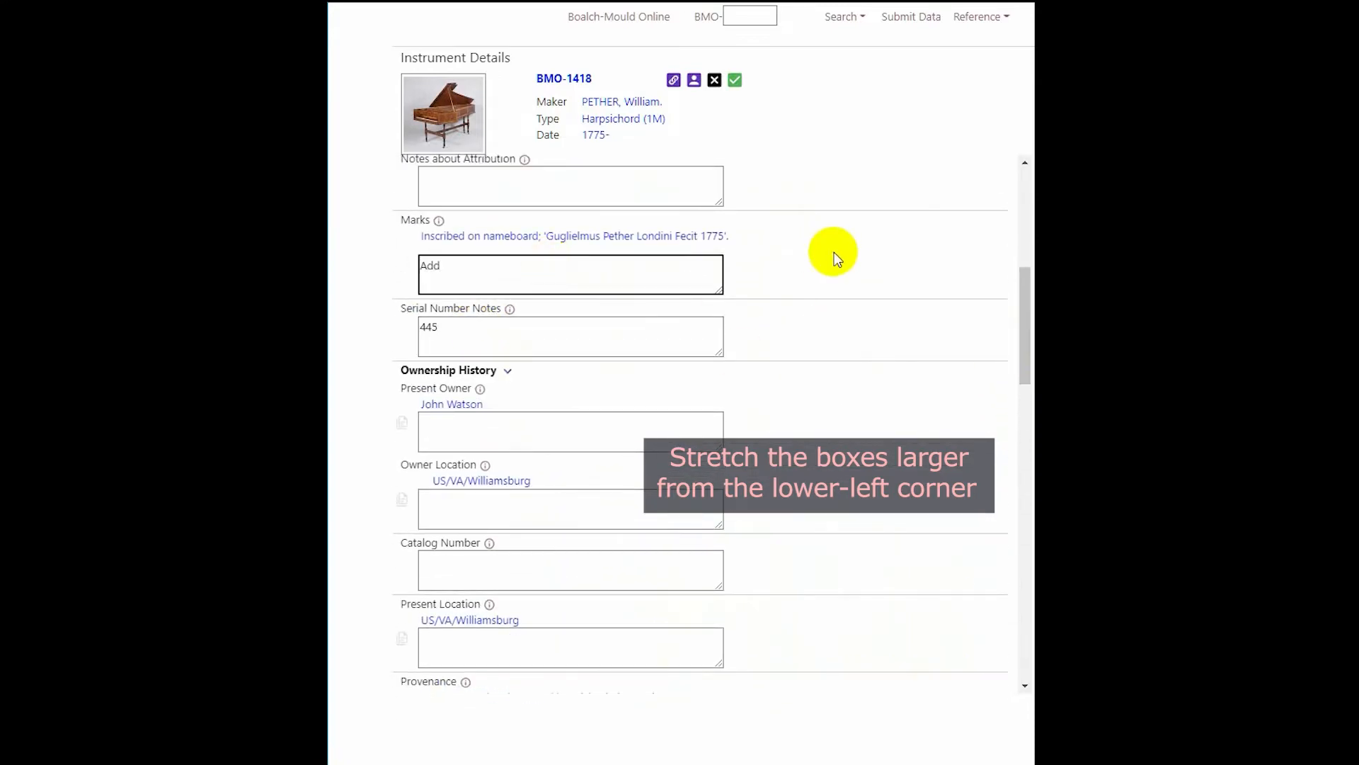
type(" 'No. 445' between Pether and Londini")
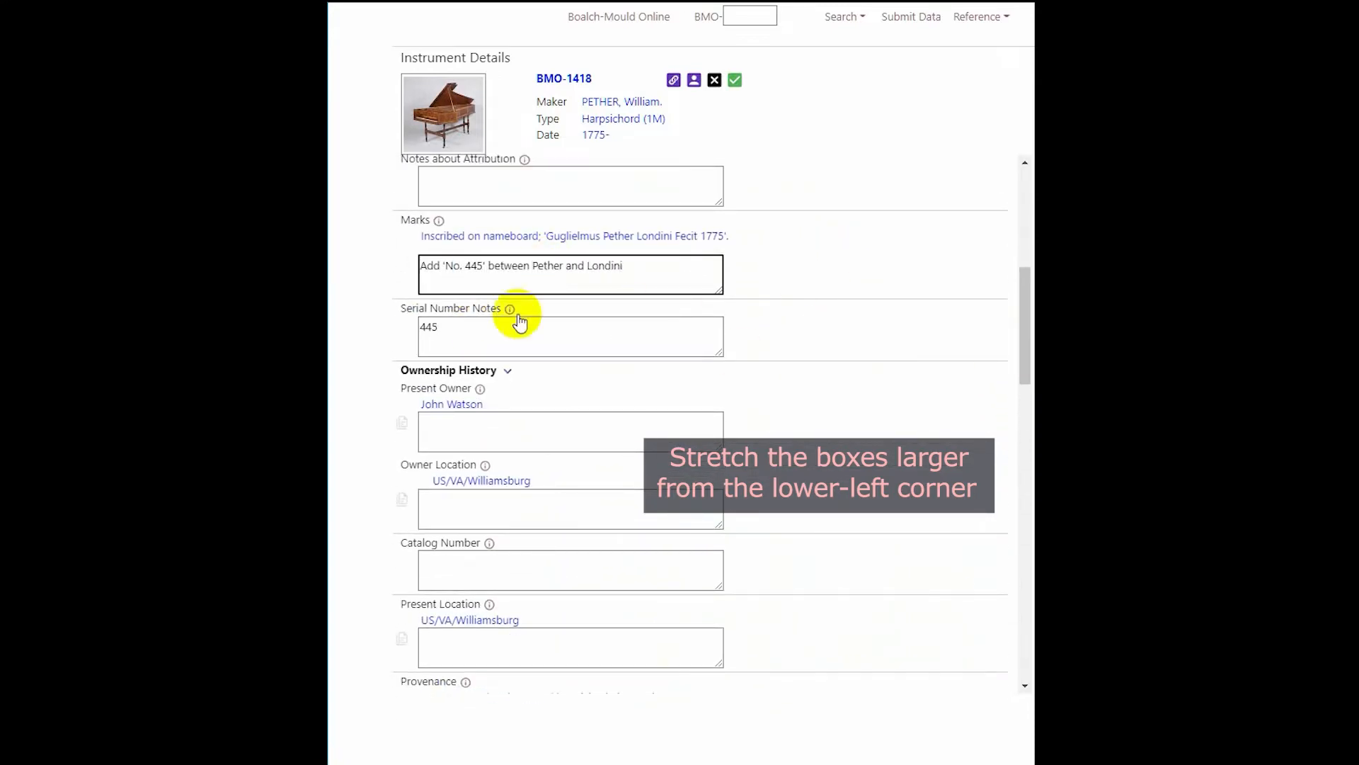
Extend the serial number note with "is very high for a maker having only one surviving harpsichord; it is probably meant to exaggerate"
left_click(652, 349)
type("is very high for a maker having only one surviving harpsichord; it is probably meant to exaggerate")
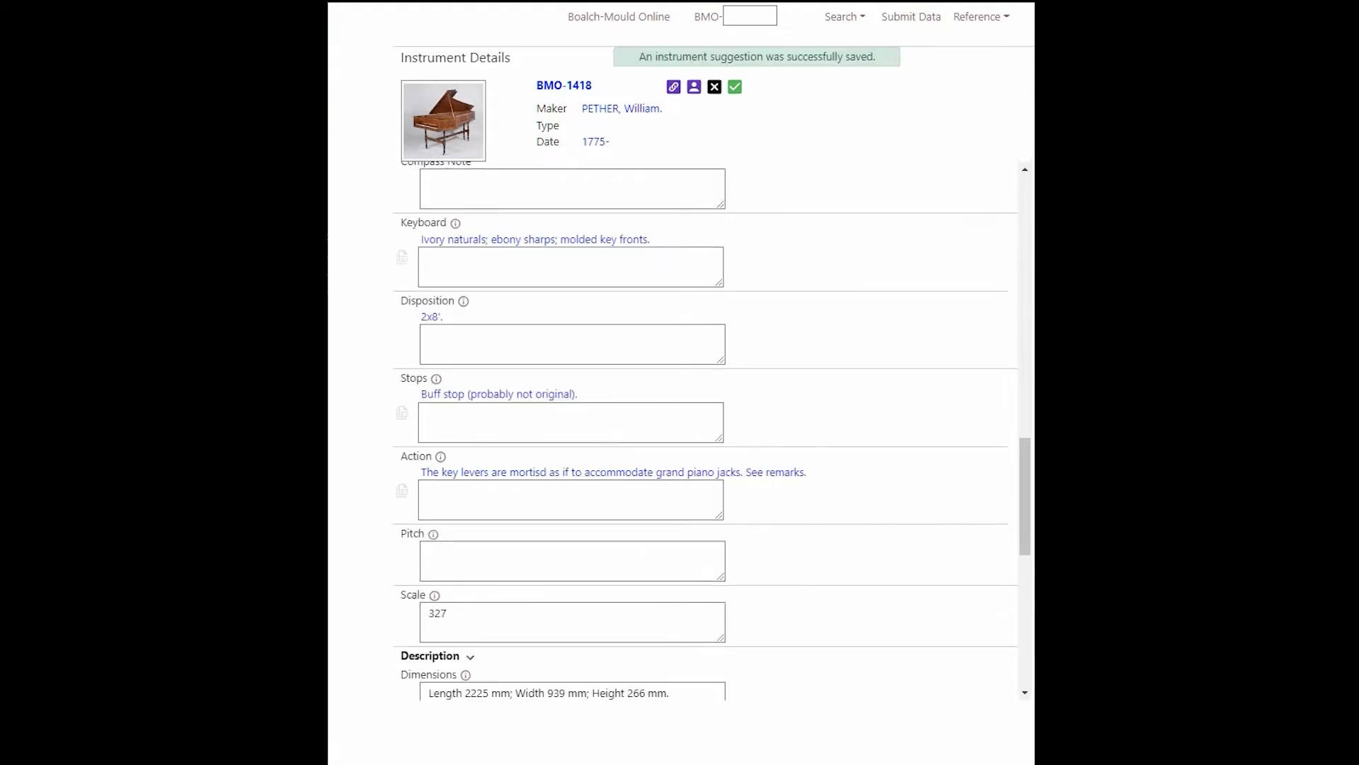
Read the help notes for the Disposition, Stops, Action, Pitch and Scale fields
mouse_move(464, 301)
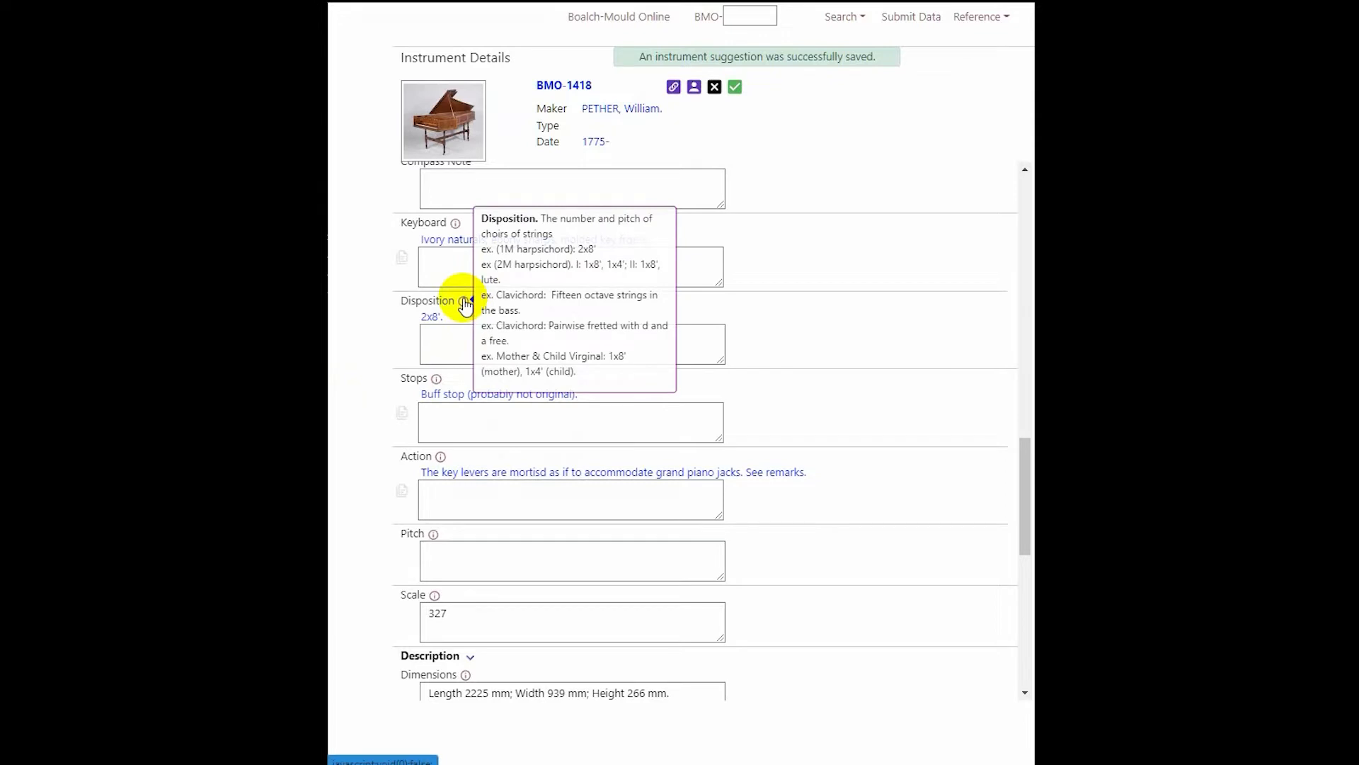
mouse_move(437, 380)
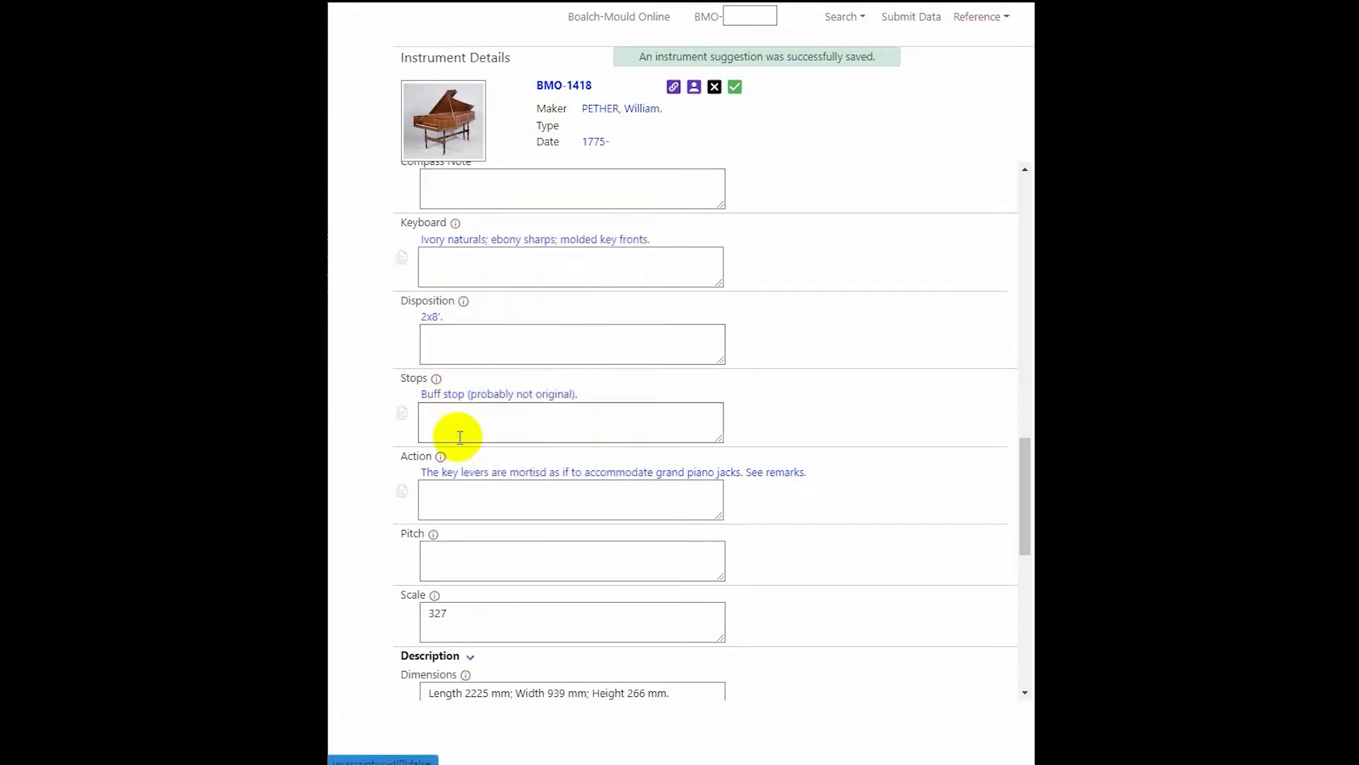
mouse_move(440, 457)
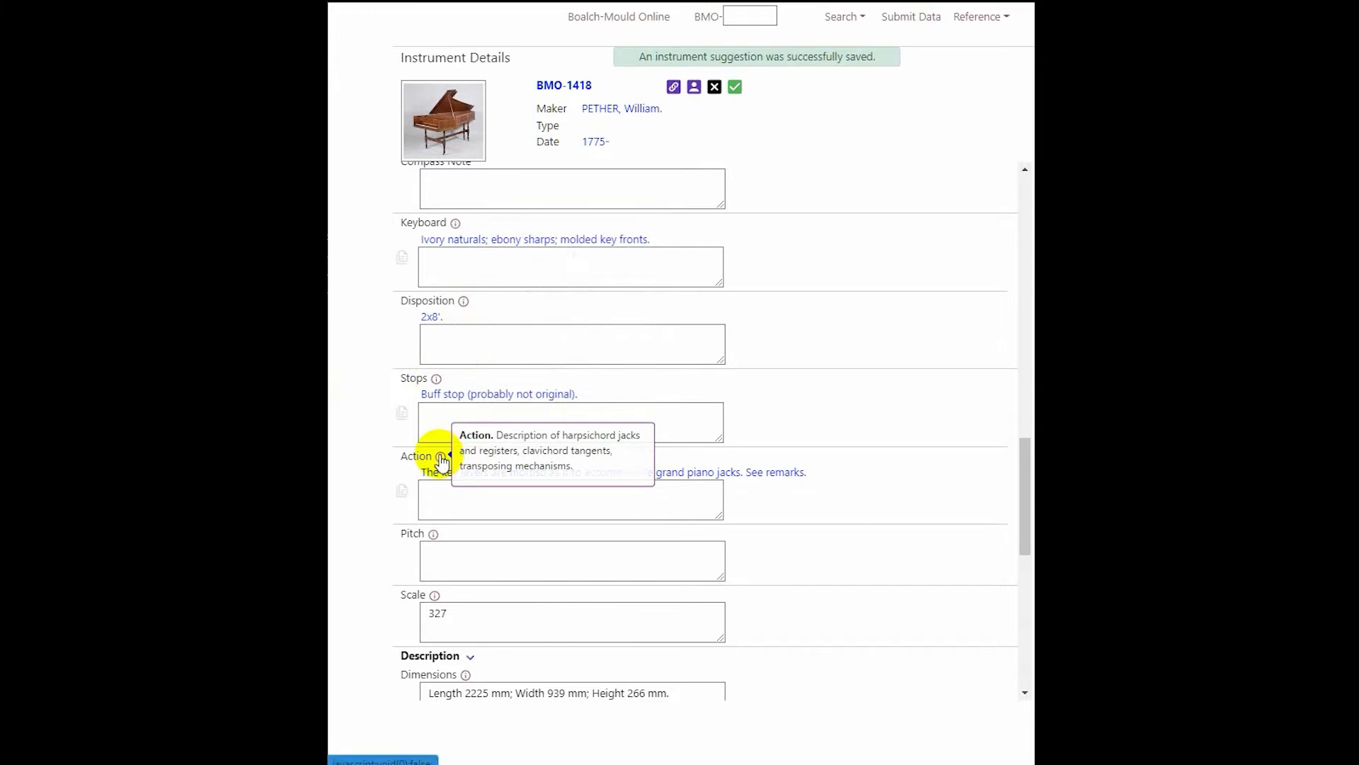
mouse_move(435, 540)
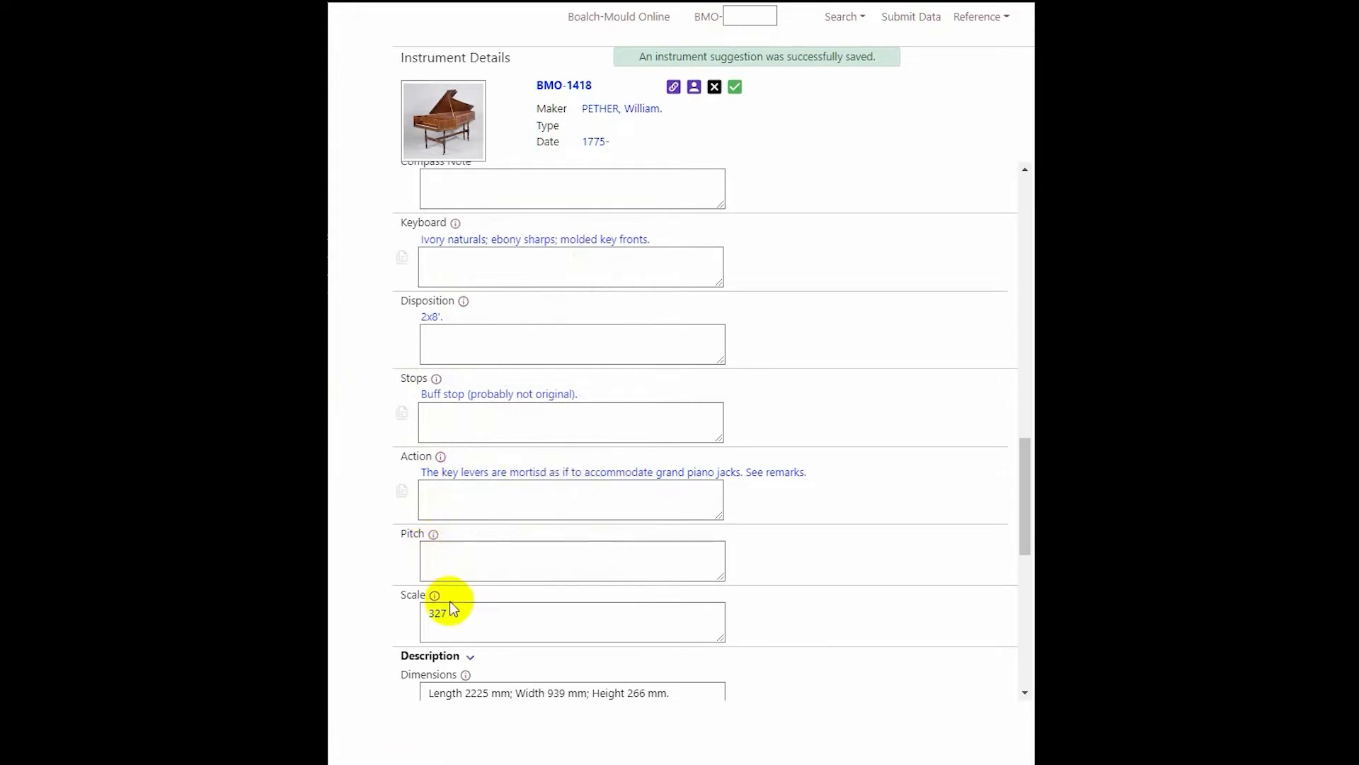
mouse_move(435, 598)
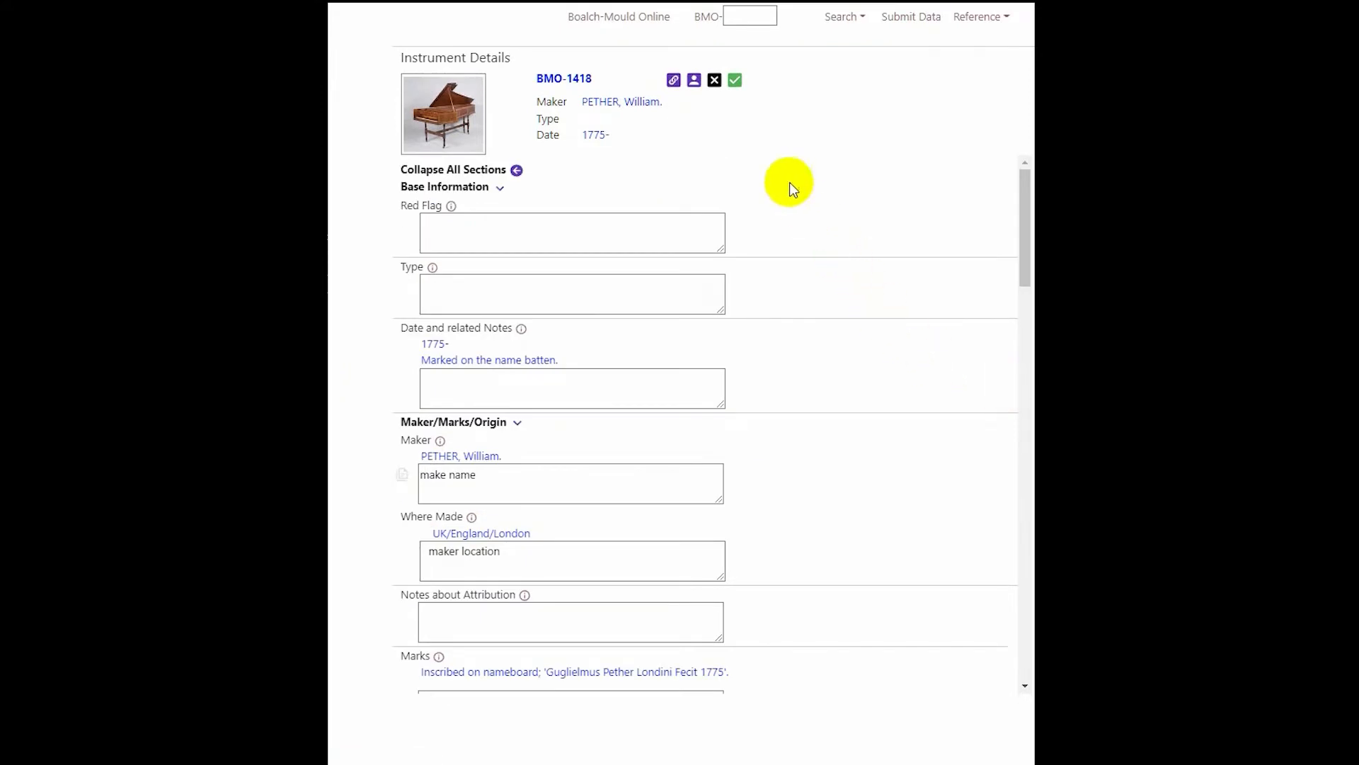
Save the suggested edits and reopen instrument BMO-1418 for suggesting edits with all sections expanded
left_click(735, 80)
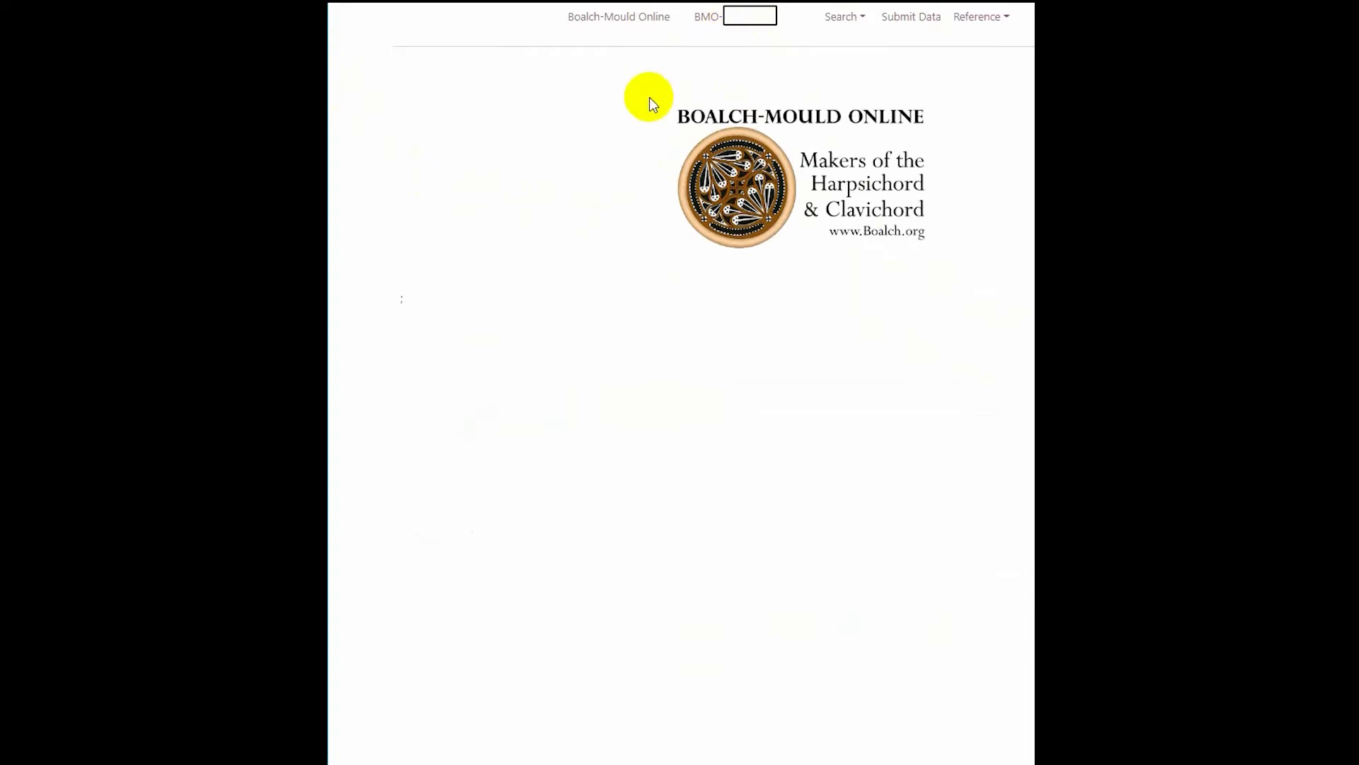
type("1418")
key("Return")
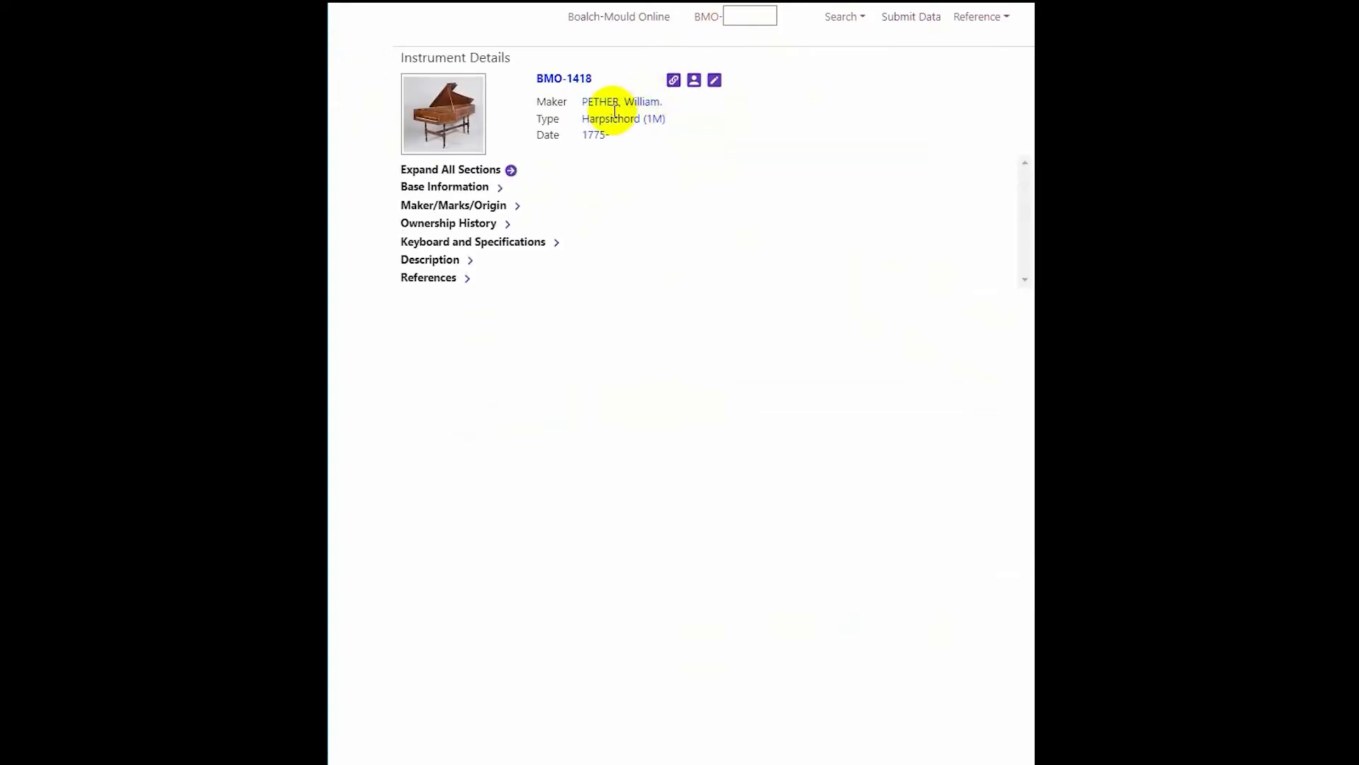
left_click(511, 169)
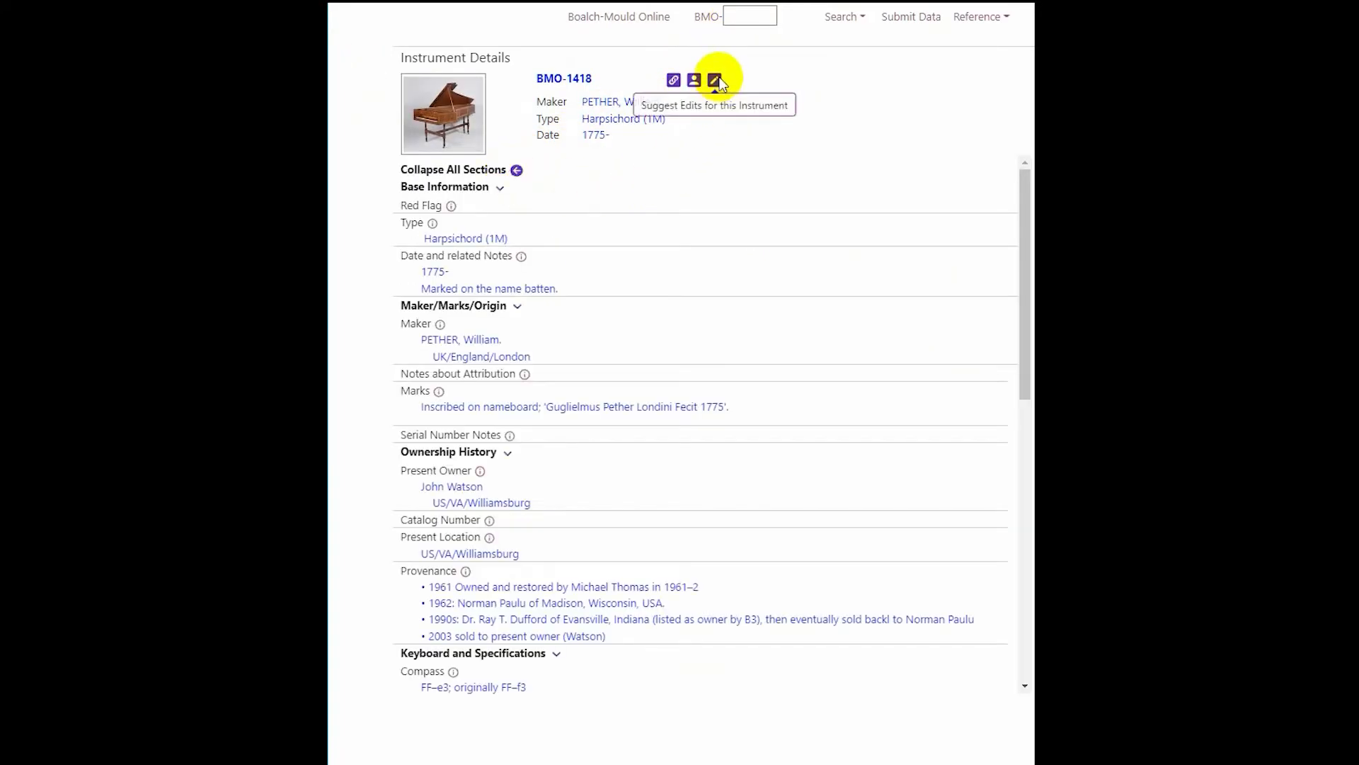
left_click(715, 80)
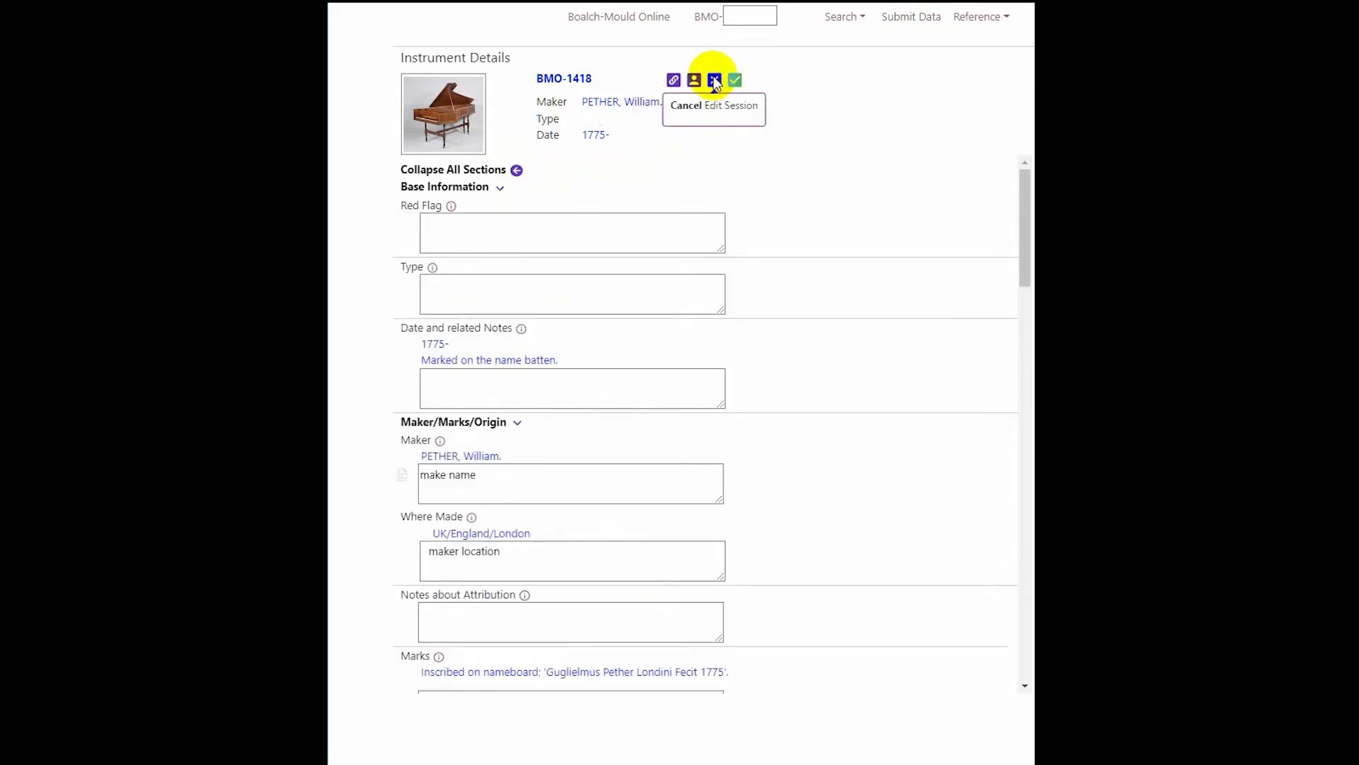
Add the line "Dimensions are shown without lid or stand." to the suggested dimensions and save the edit session
left_click_drag(1023, 216, 1001, 516)
scroll(956, 507, "down", 1)
left_click(687, 439)
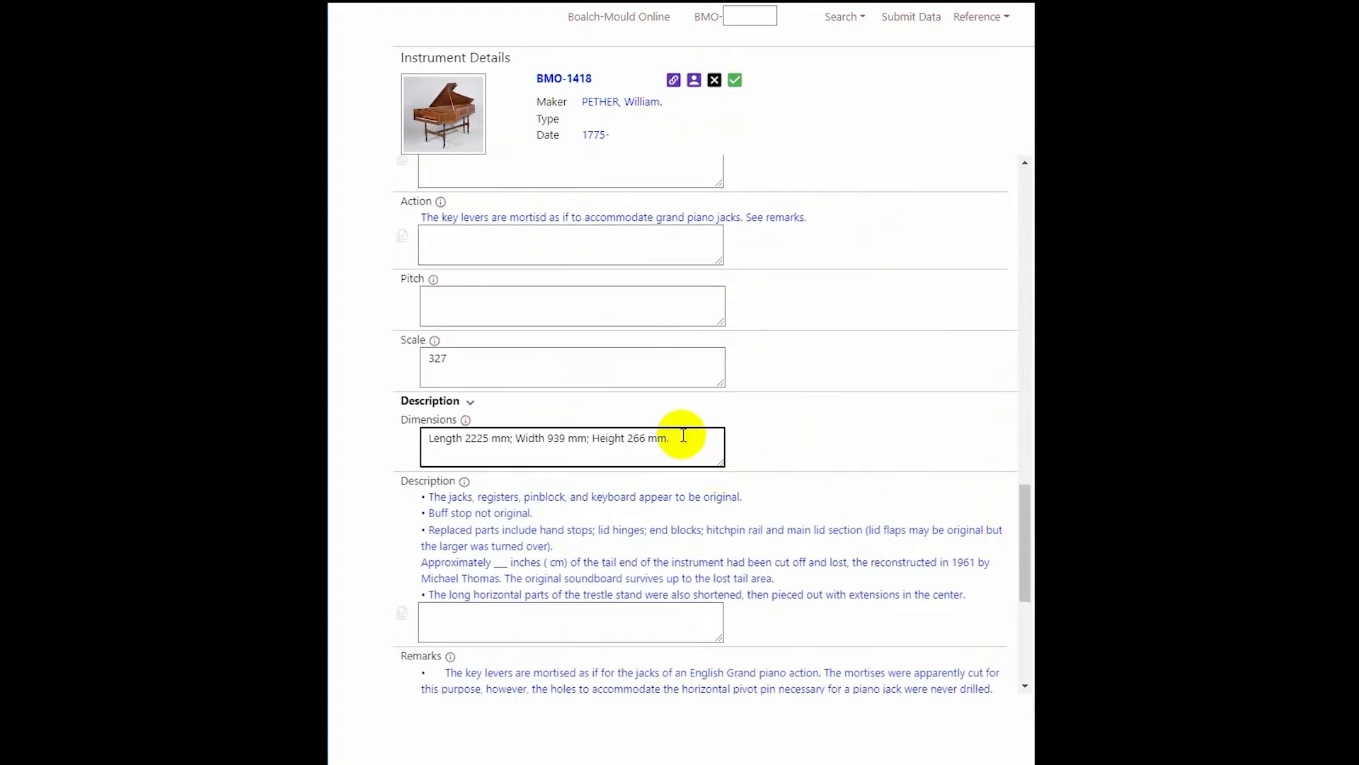
type("Dimensions are shown without lid or")
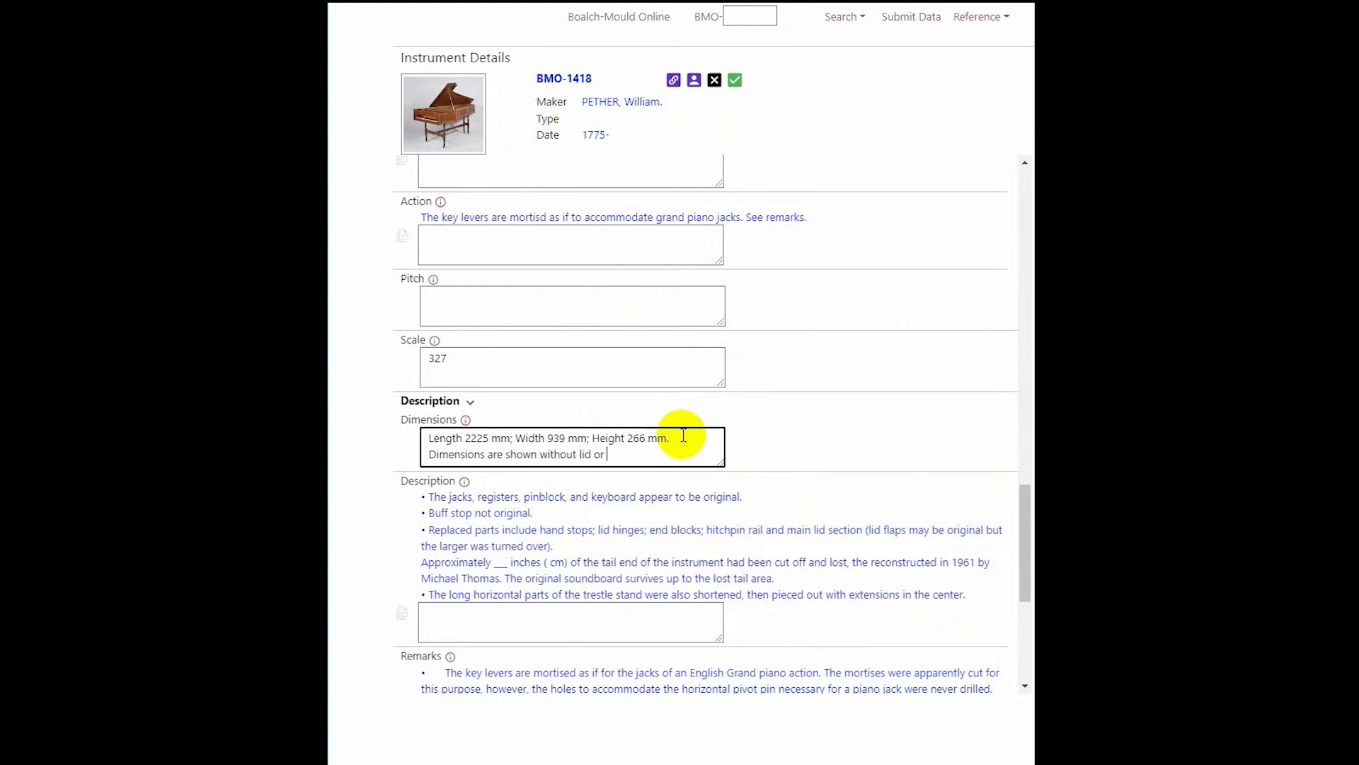
type(" stand.")
left_click(735, 81)
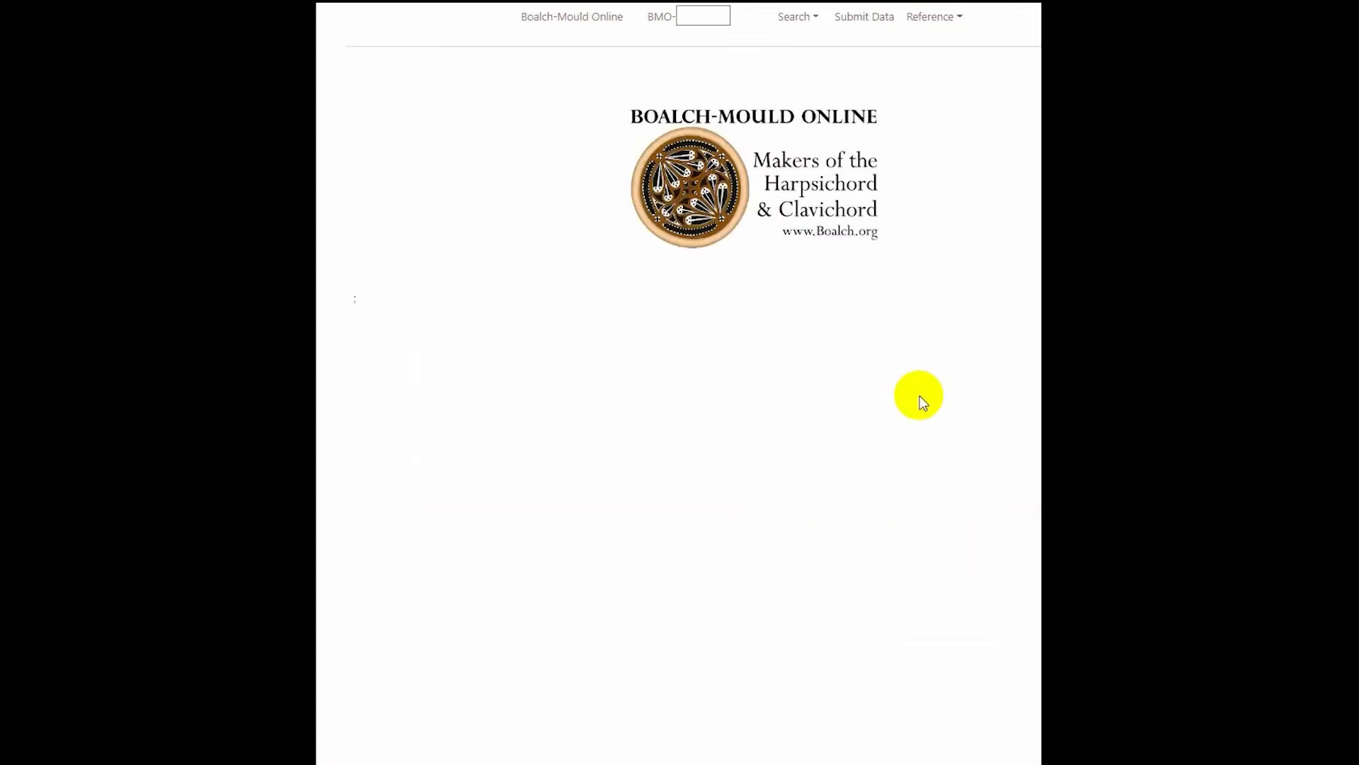
Create a new entry for submitting instrument data and expand all of its sections
left_click(874, 25)
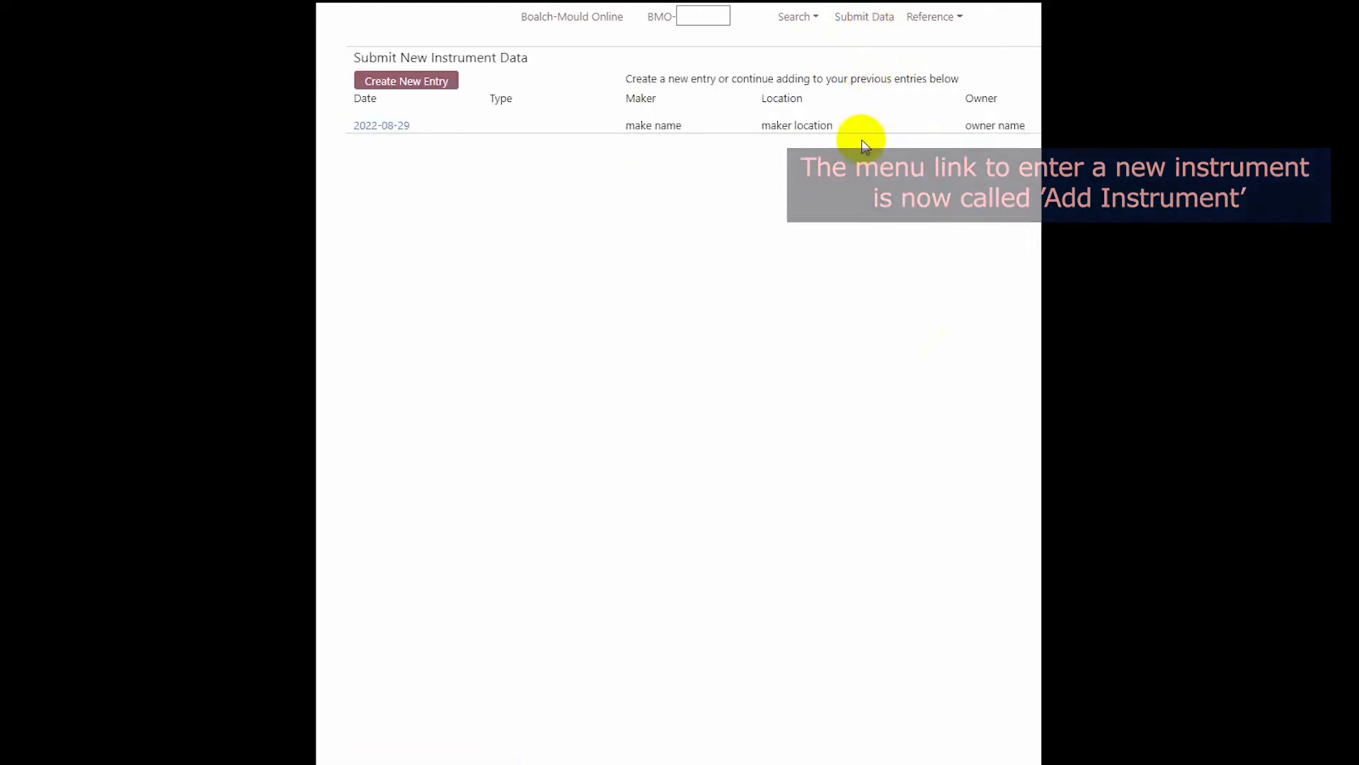
left_click(431, 83)
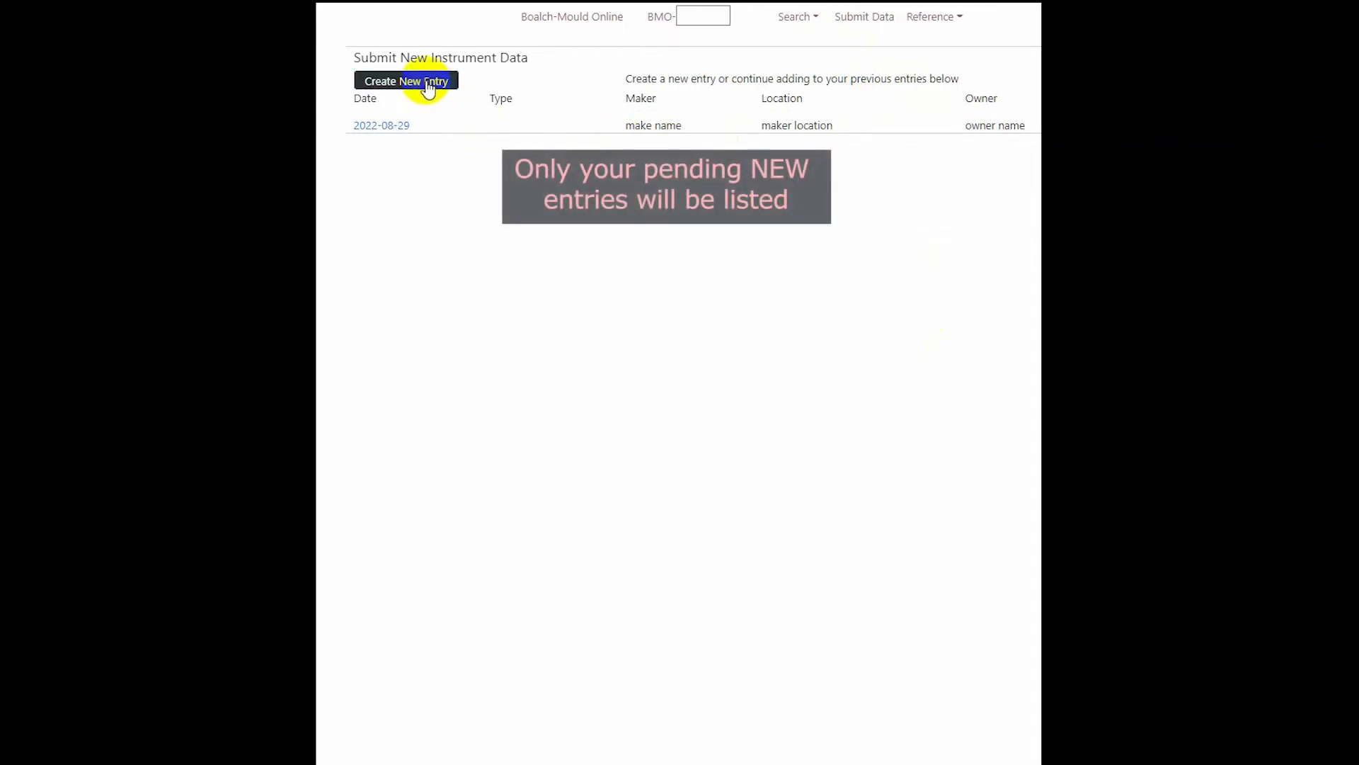
left_click(427, 85)
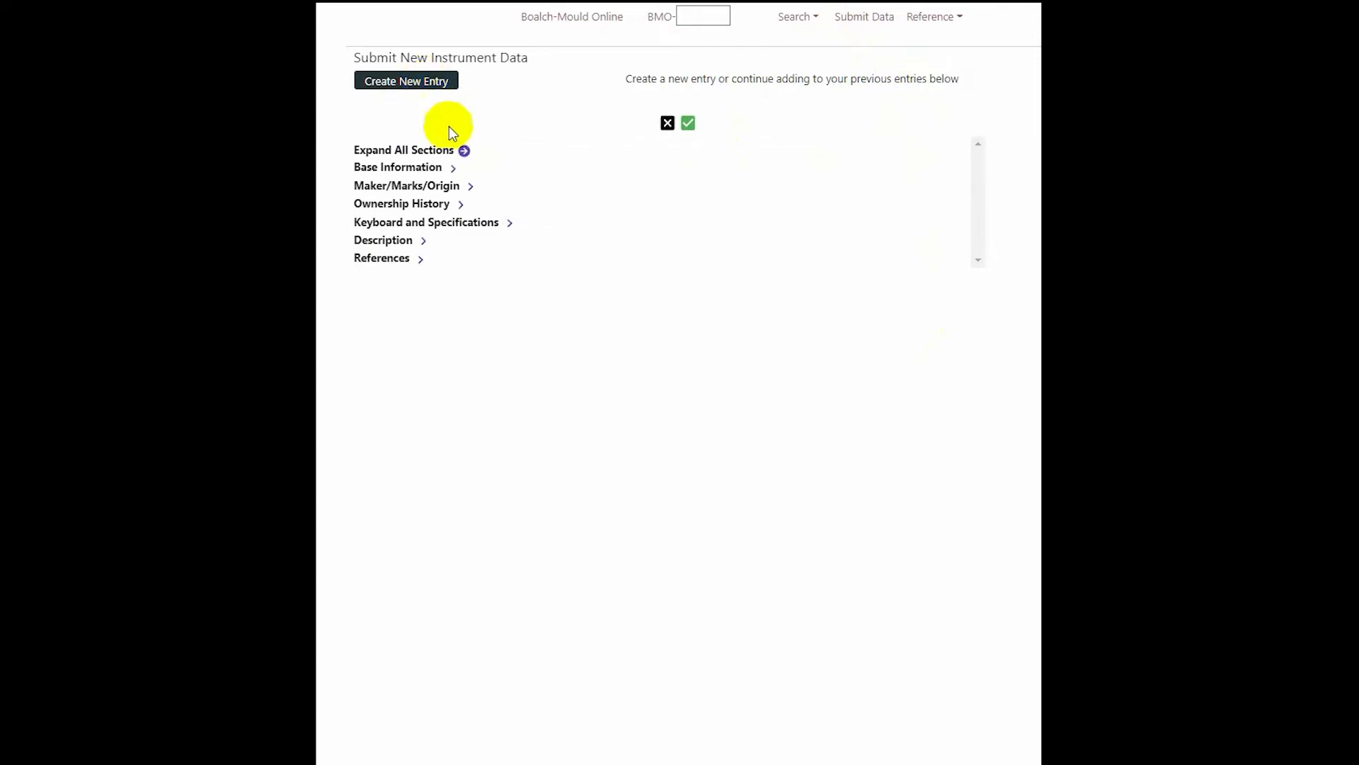
left_click(464, 152)
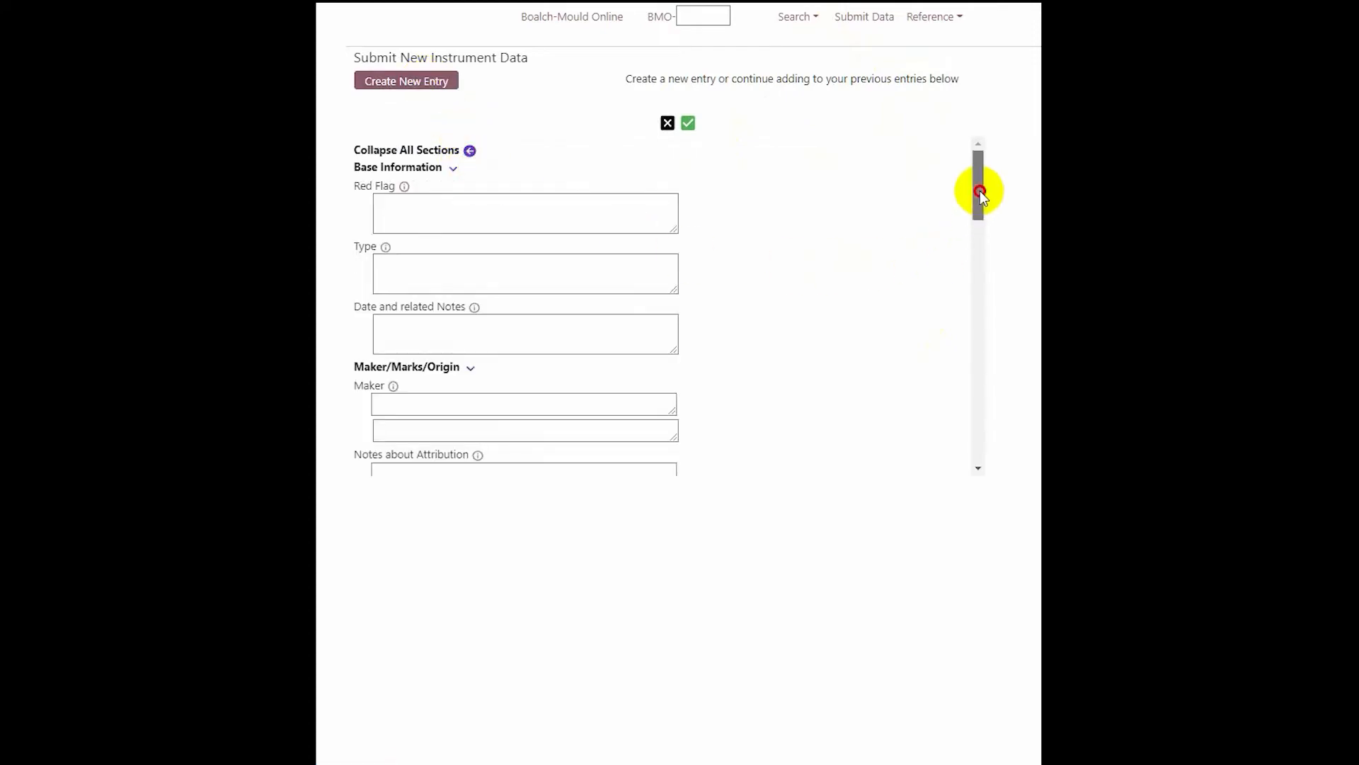
Set the new instrument's type to Harpsichord and its date to 1909
mouse_move(978, 188)
left_mouse_down()
mouse_move(981, 287)
mouse_move(984, 164)
left_mouse_up()
left_click(525, 212)
left_click(393, 259)
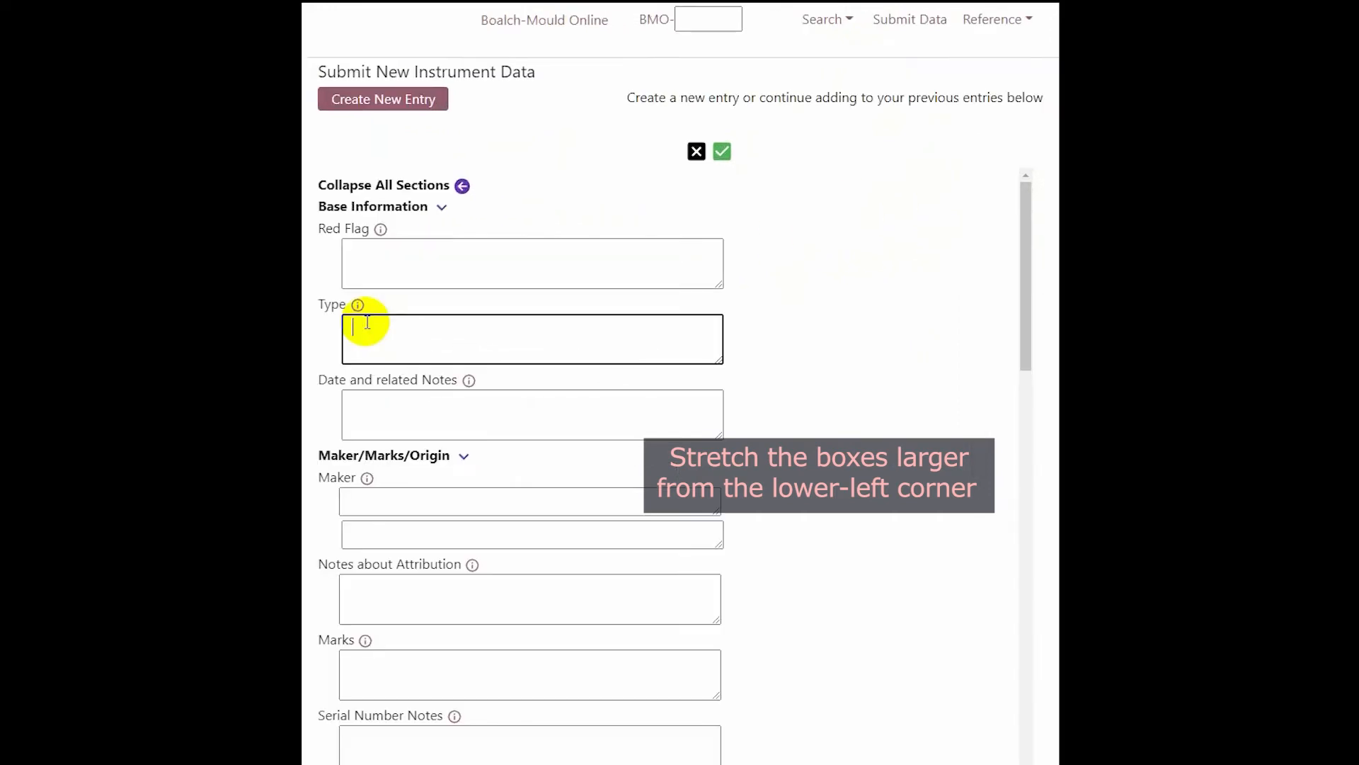
type("Harpsichord")
left_click(373, 397)
type("1909")
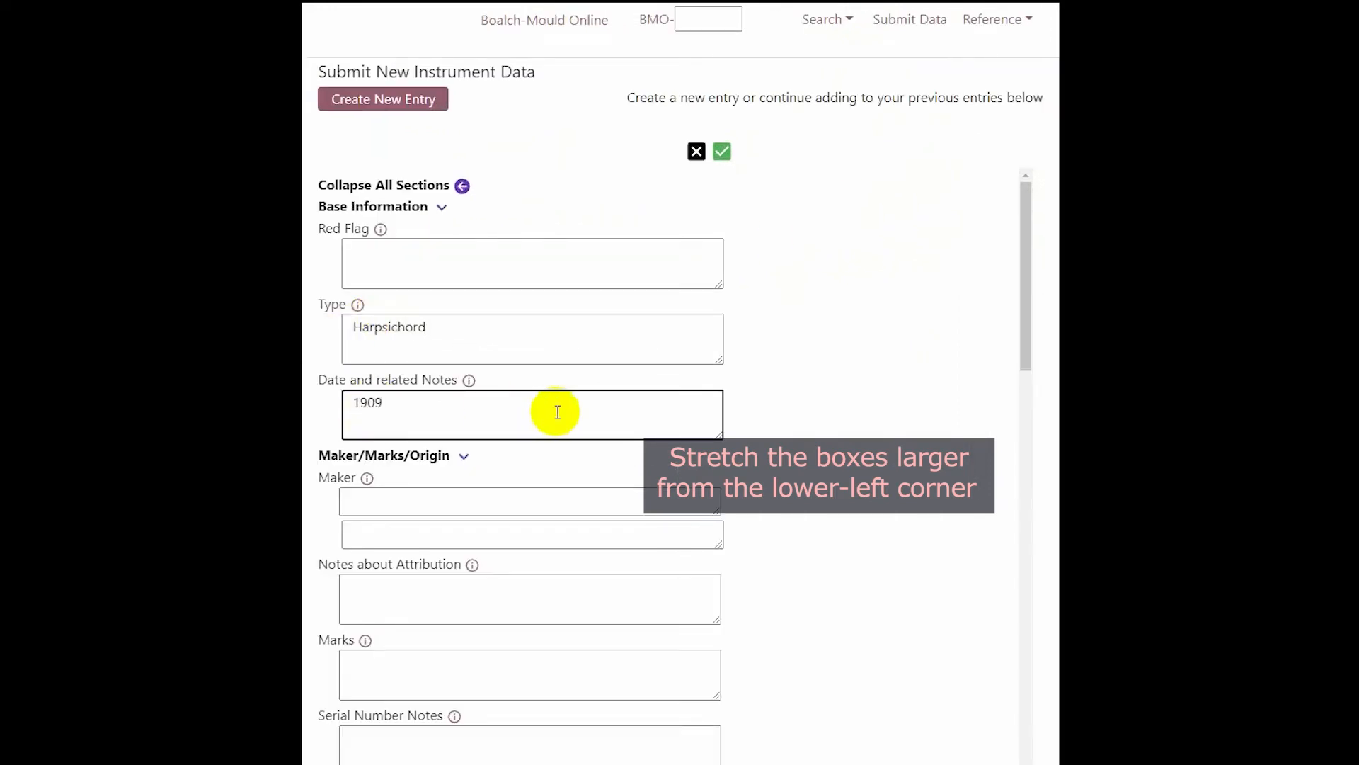
Enter "Chickering and Sons / Arnold Dolmetsch" as the maker
key("Tab")
type("Chickering and Sons / Arnold ")
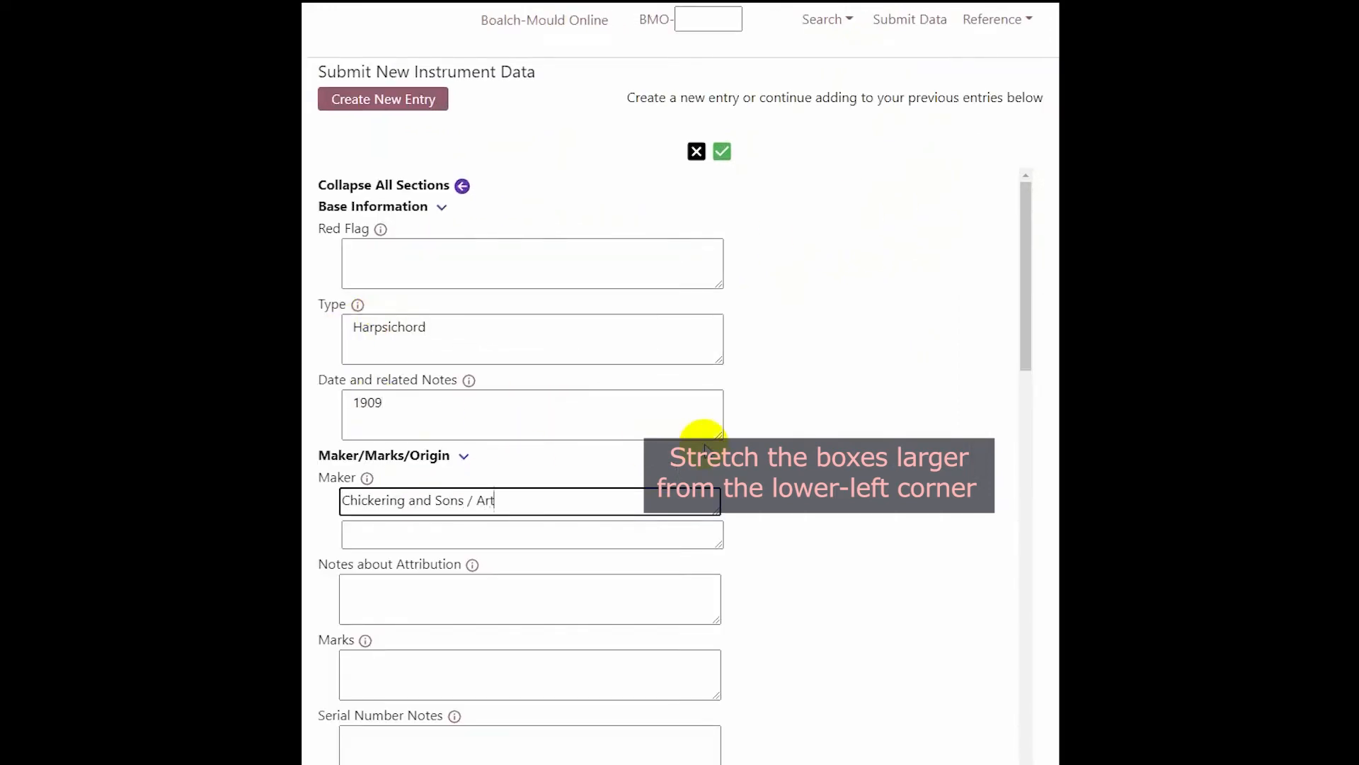
type("Dolmetsch")
Record the marks as "'CHICKERING & SONS - BOSTON - VSA - MCMIX No 51' on nameboard."
left_click(390, 662)
type("\"")
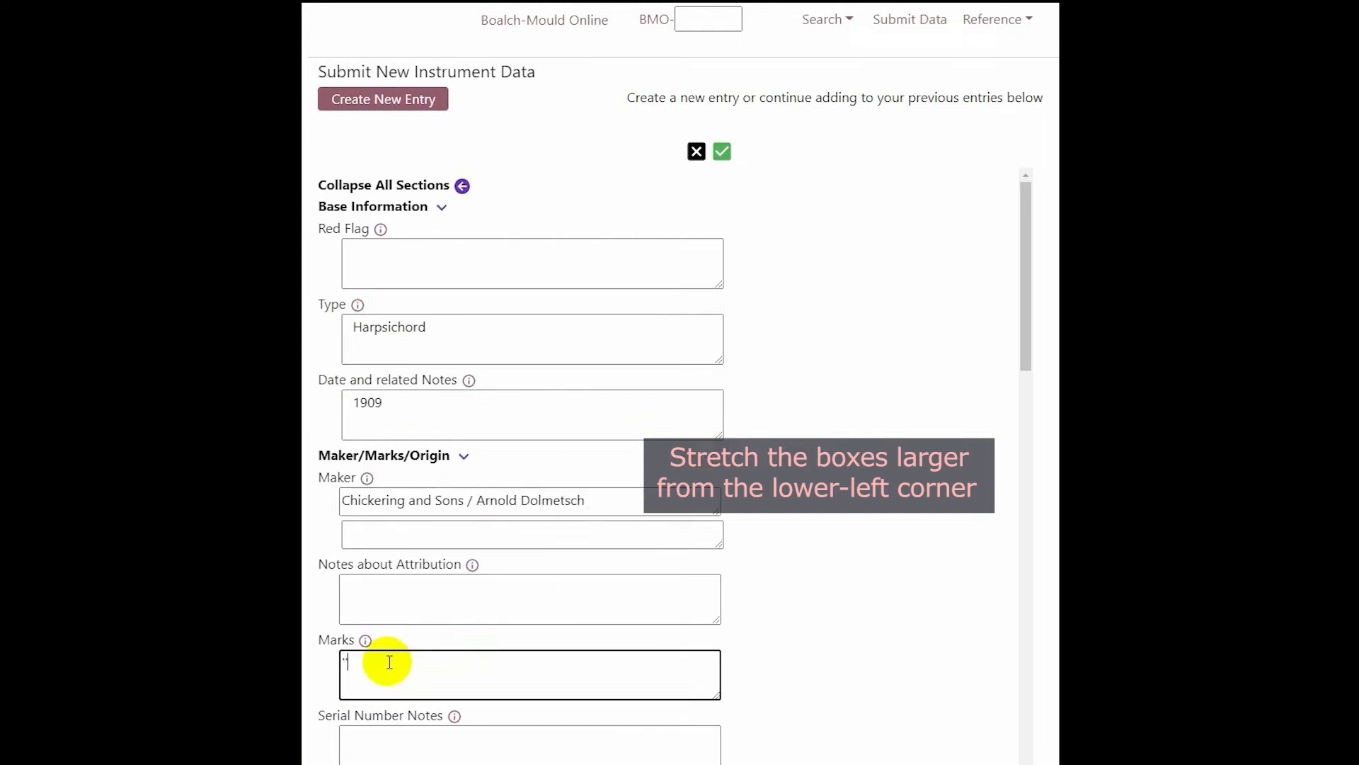
type("CHICKERING & SONS - BO")
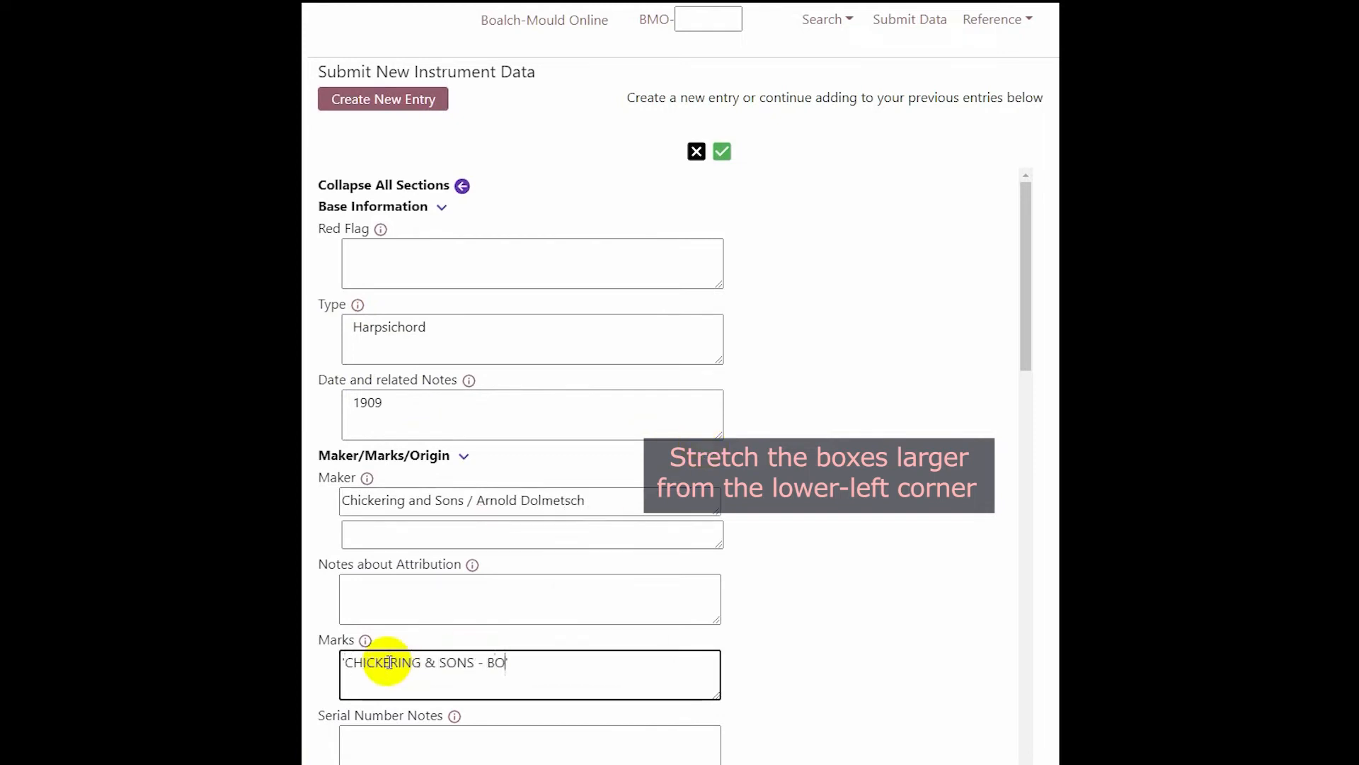
type("STON - VSA - MCMI")
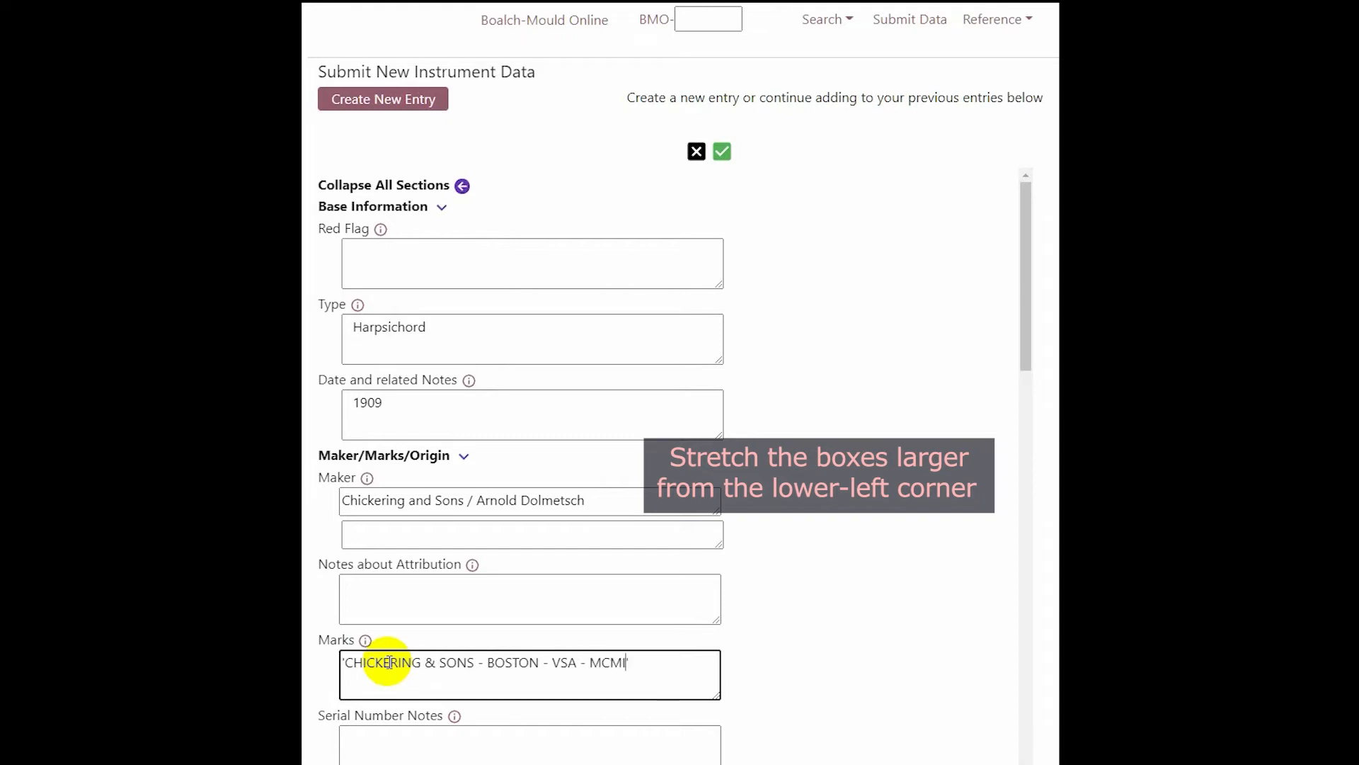
type("X No 51")
key("End")
type("on nameboard.")
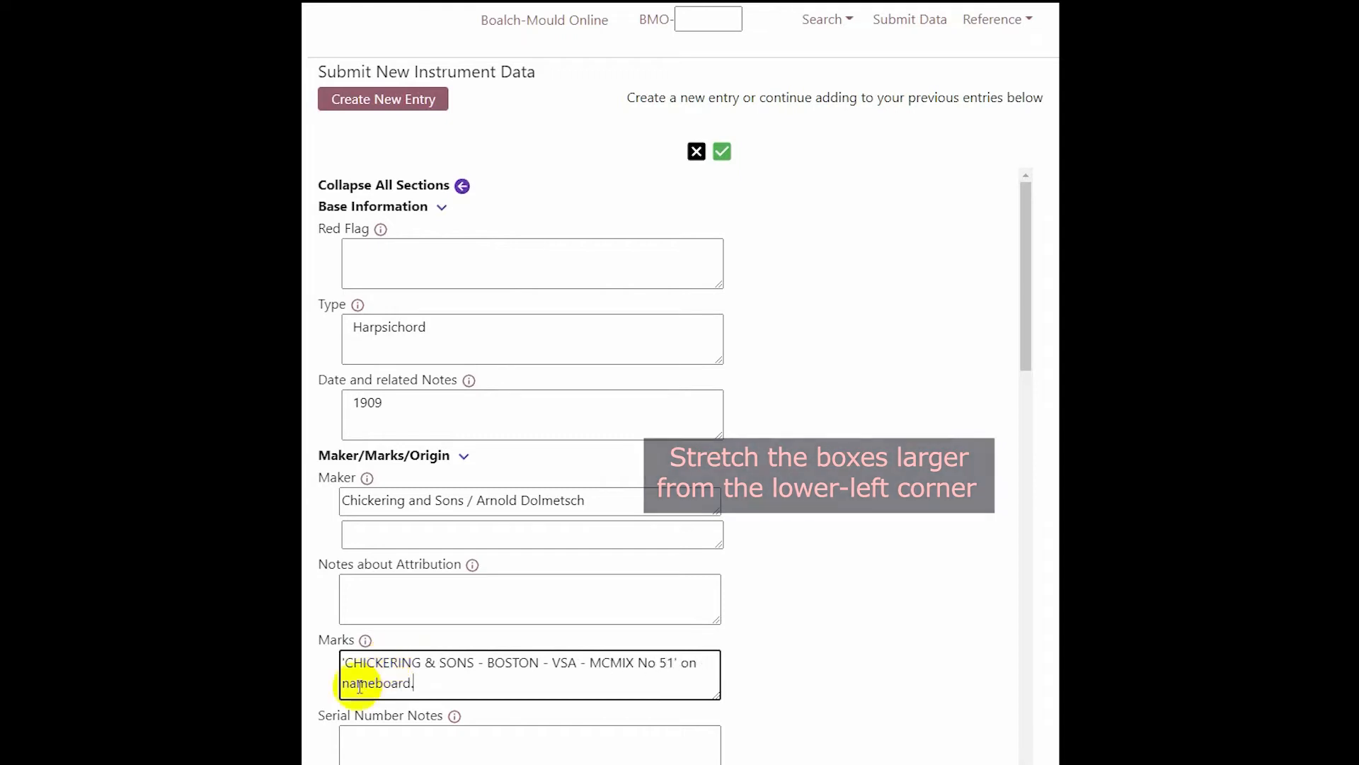
Enter 51 under Serial Number Notes for the new instrument
scroll(397, 314, "down", 6)
left_click(396, 314)
type("51")
Set the Present Location to "Unknown" and the Provenance to "Formerly in the collection of Christopher Hogwood"
left_click(410, 414)
left_click(659, 547)
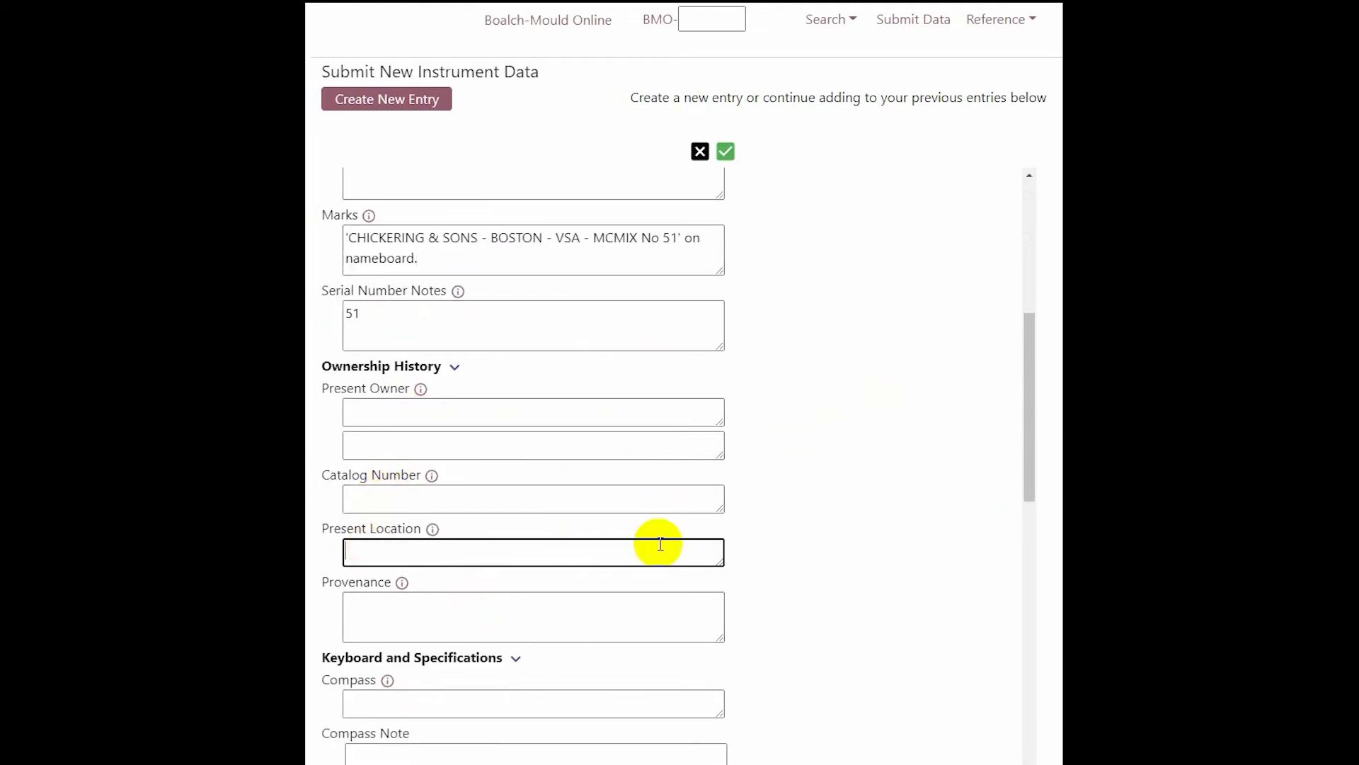
type("Unknown")
key("Tab")
type("Form")
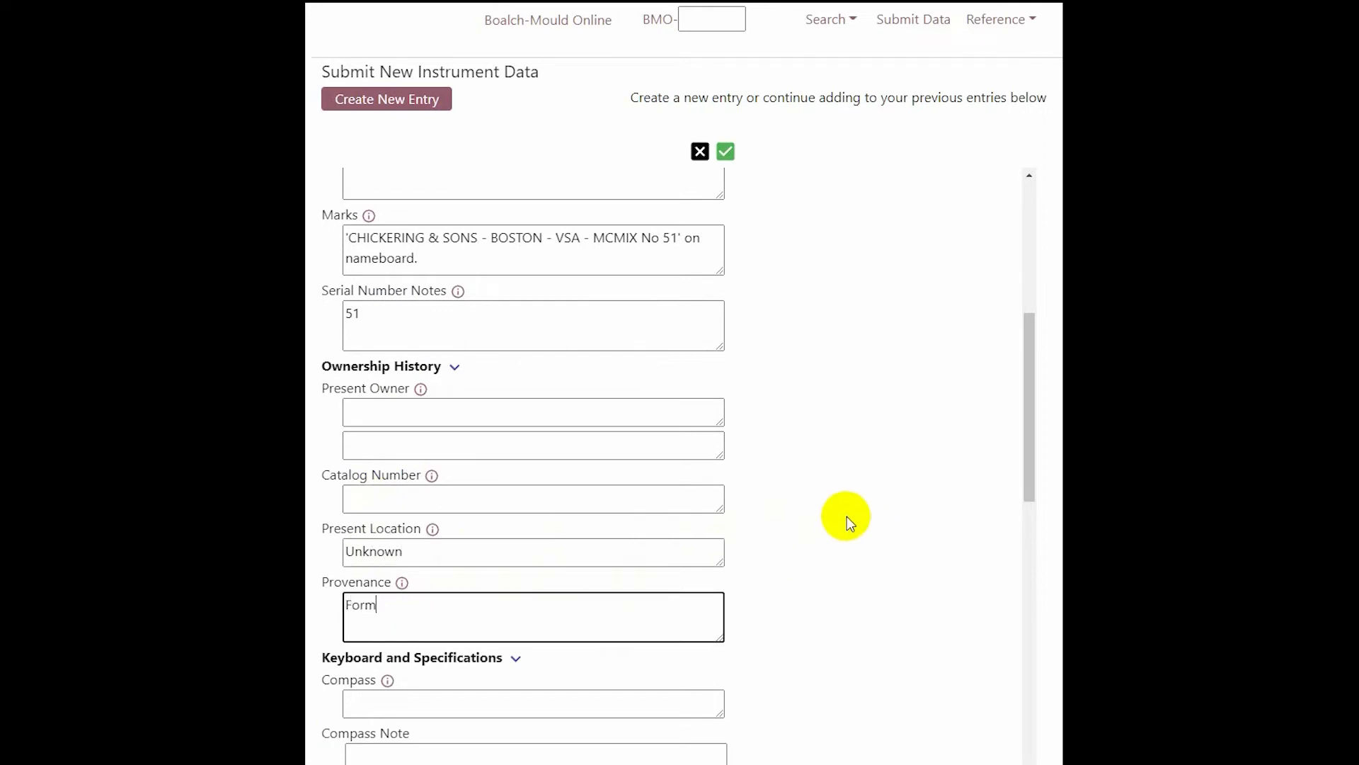
type("erly in the collection of Christopher Hogwood")
key("Tab")
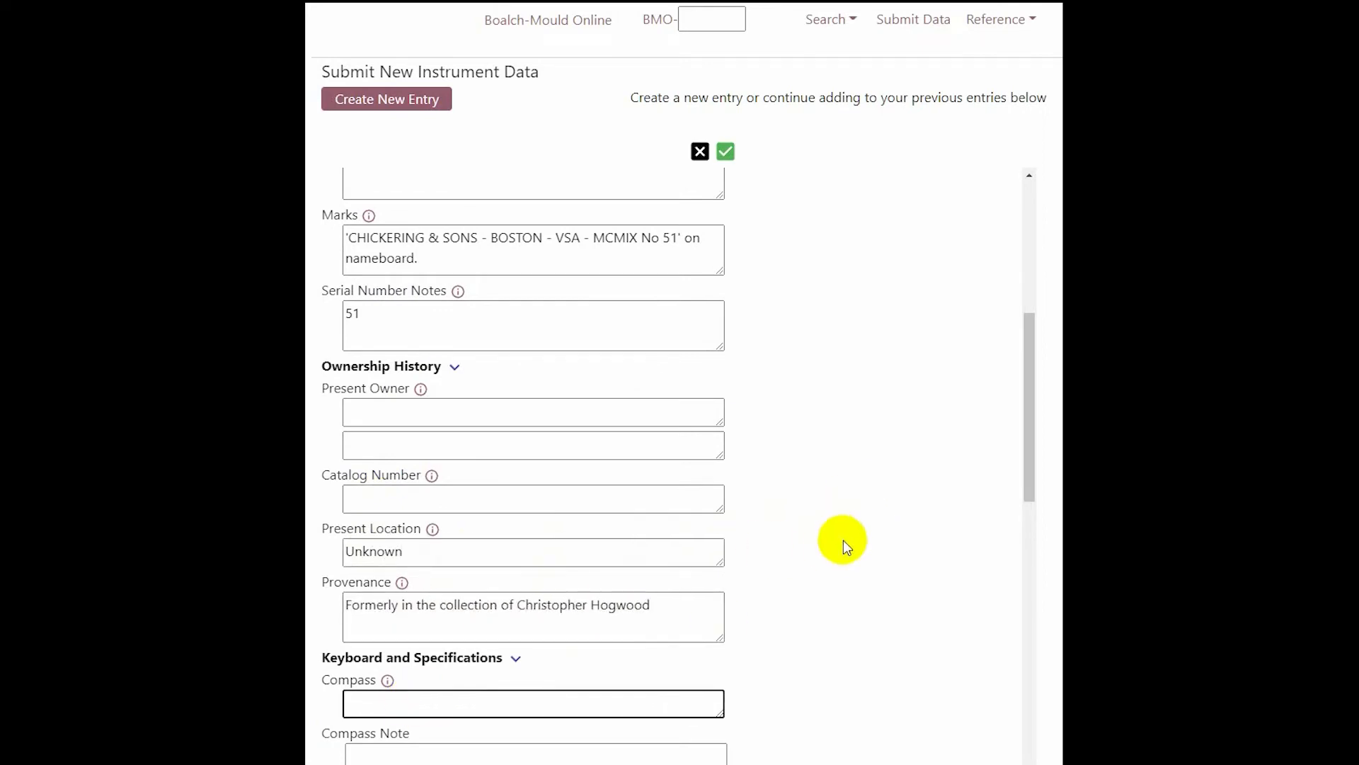
Start the compass entry with "FF-" and submit the new instrument data
type("FF-")
scroll(843, 540, "up", 10)
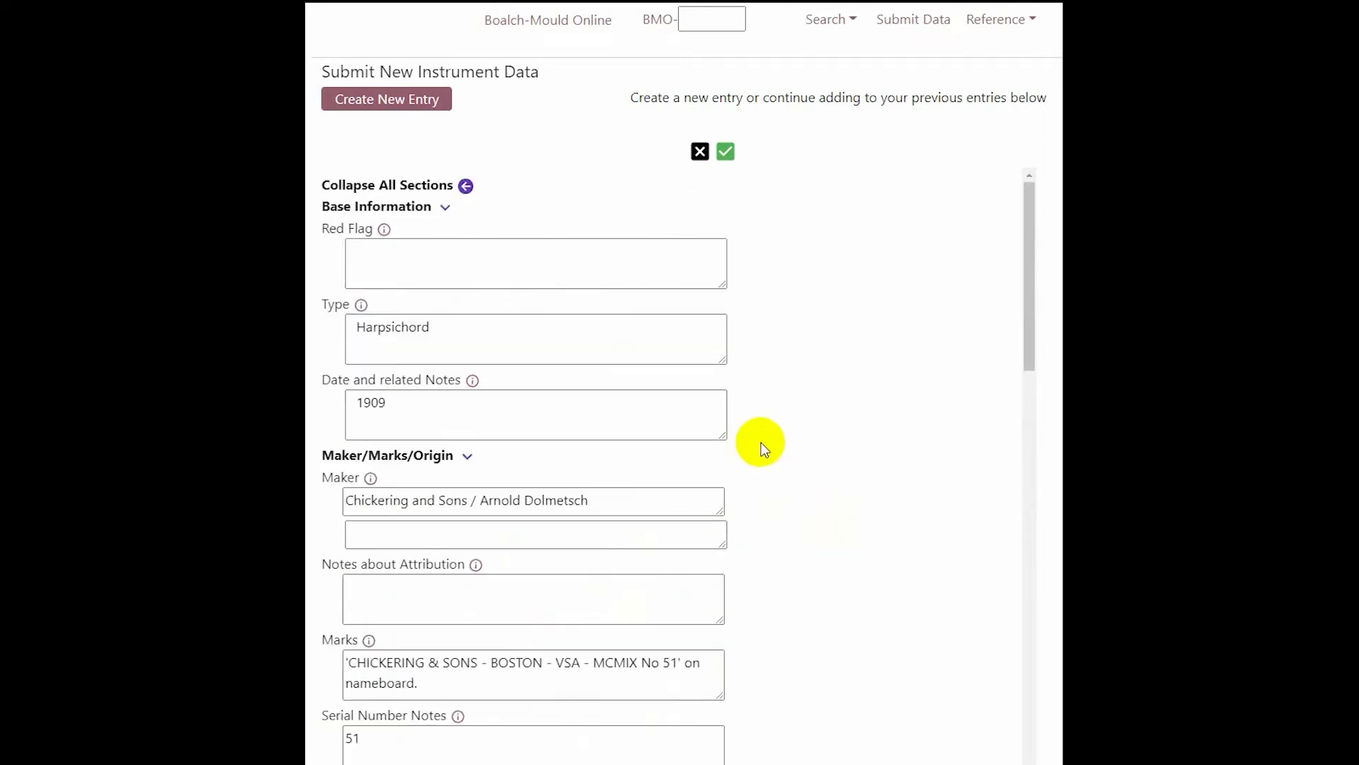
left_click(726, 152)
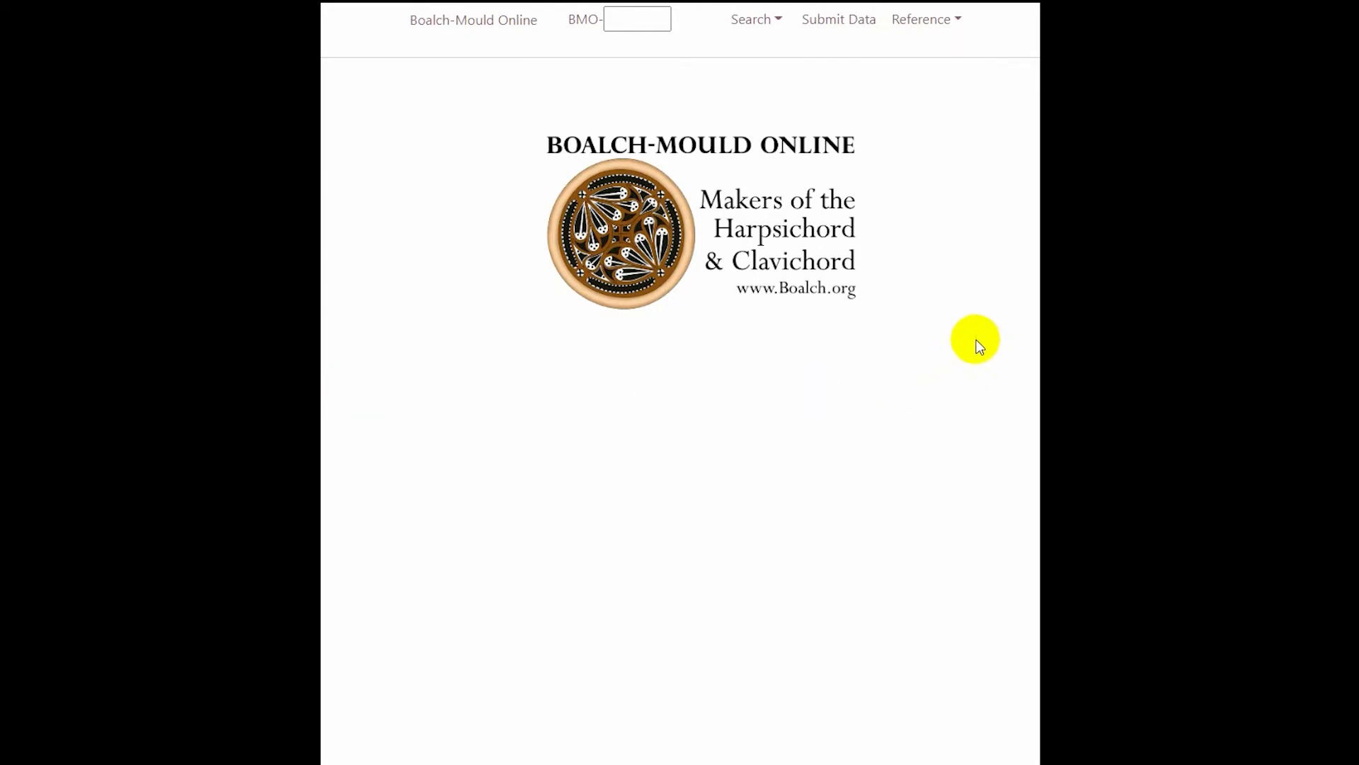
Find the Chickering & Sons/Arnold Dolmetsch instrument among the recent entries and open its record, BMO-2122
left_click(753, 27)
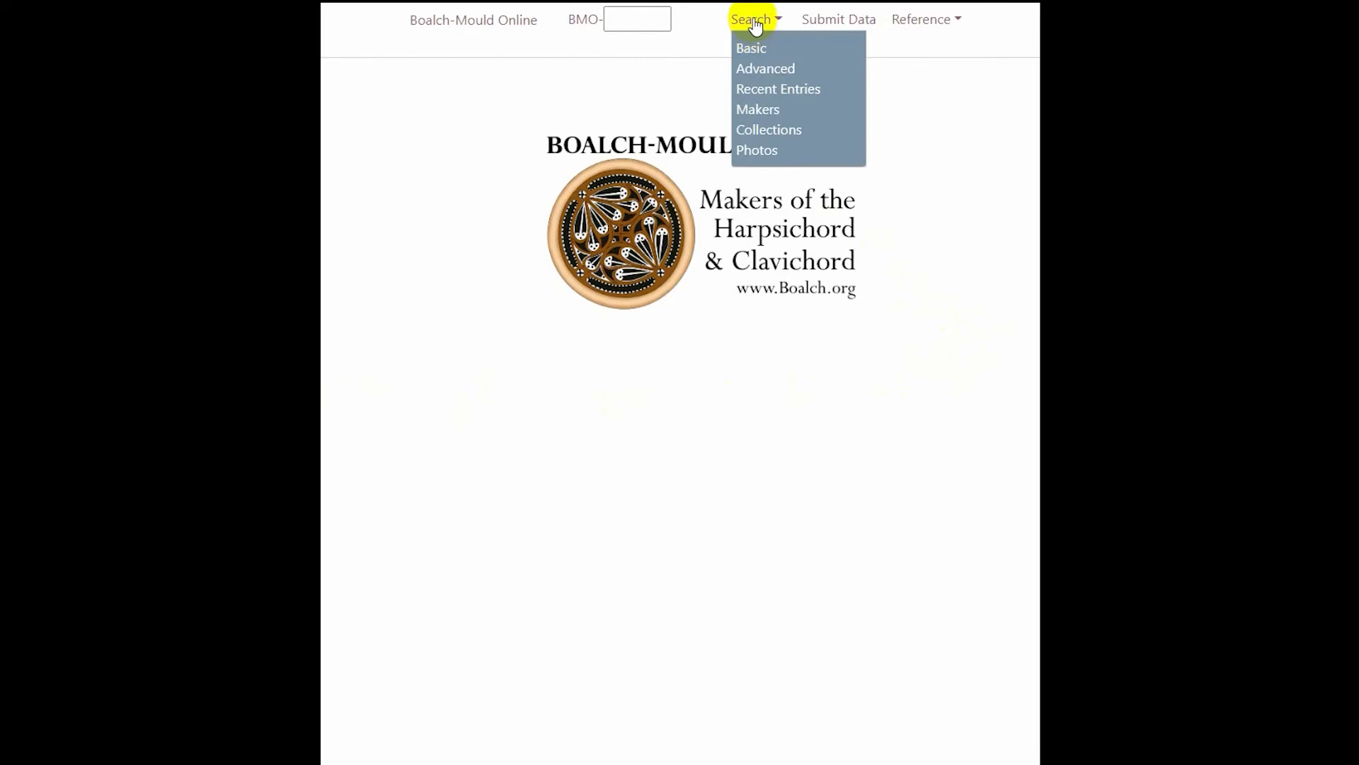
left_click(772, 92)
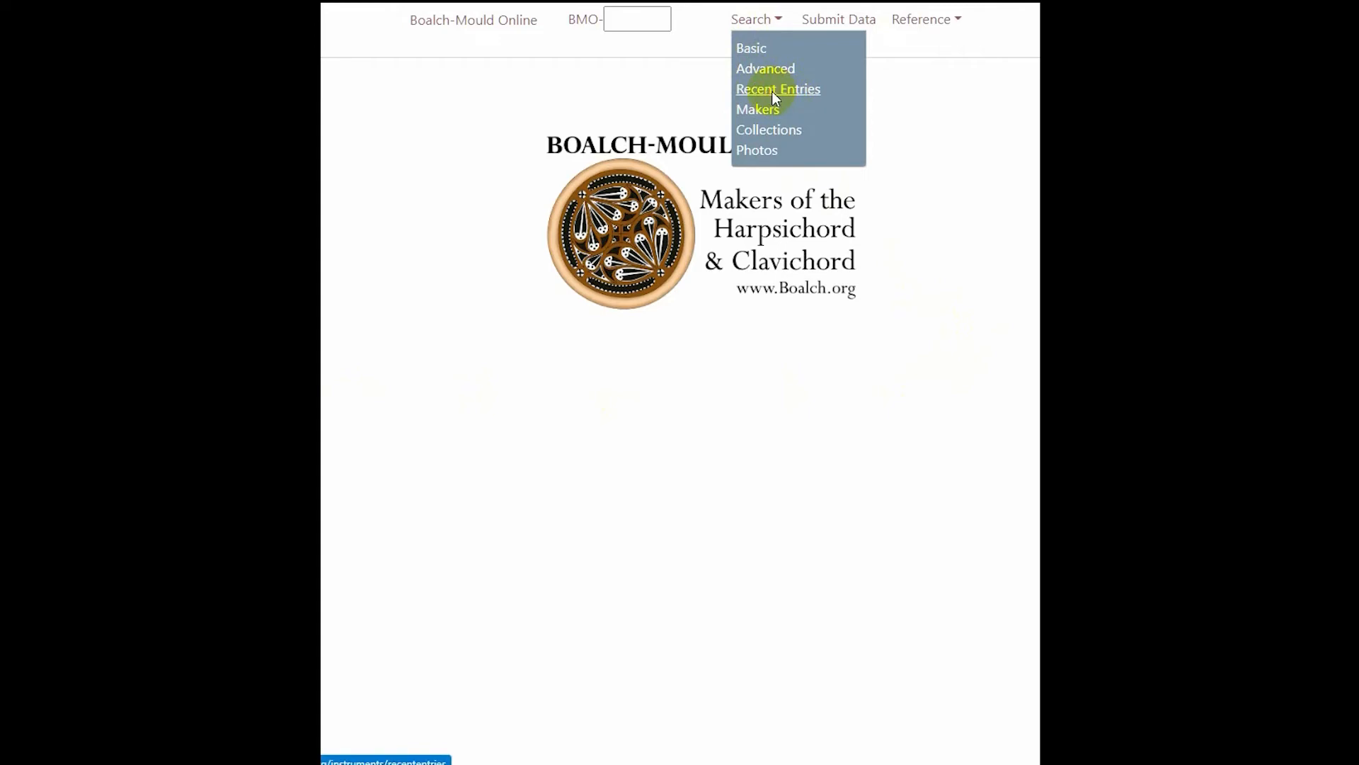
left_click_drag(1138, 145, 1140, 327)
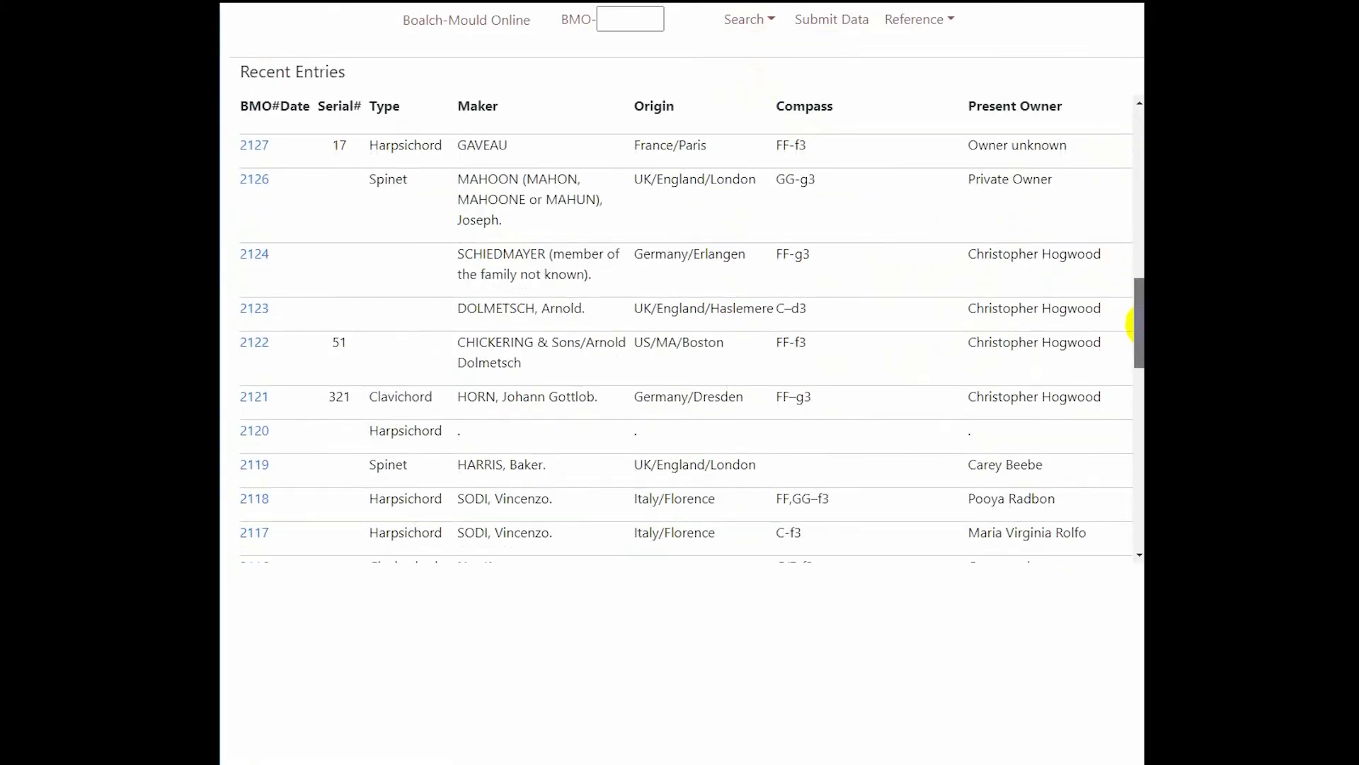
left_click(261, 349)
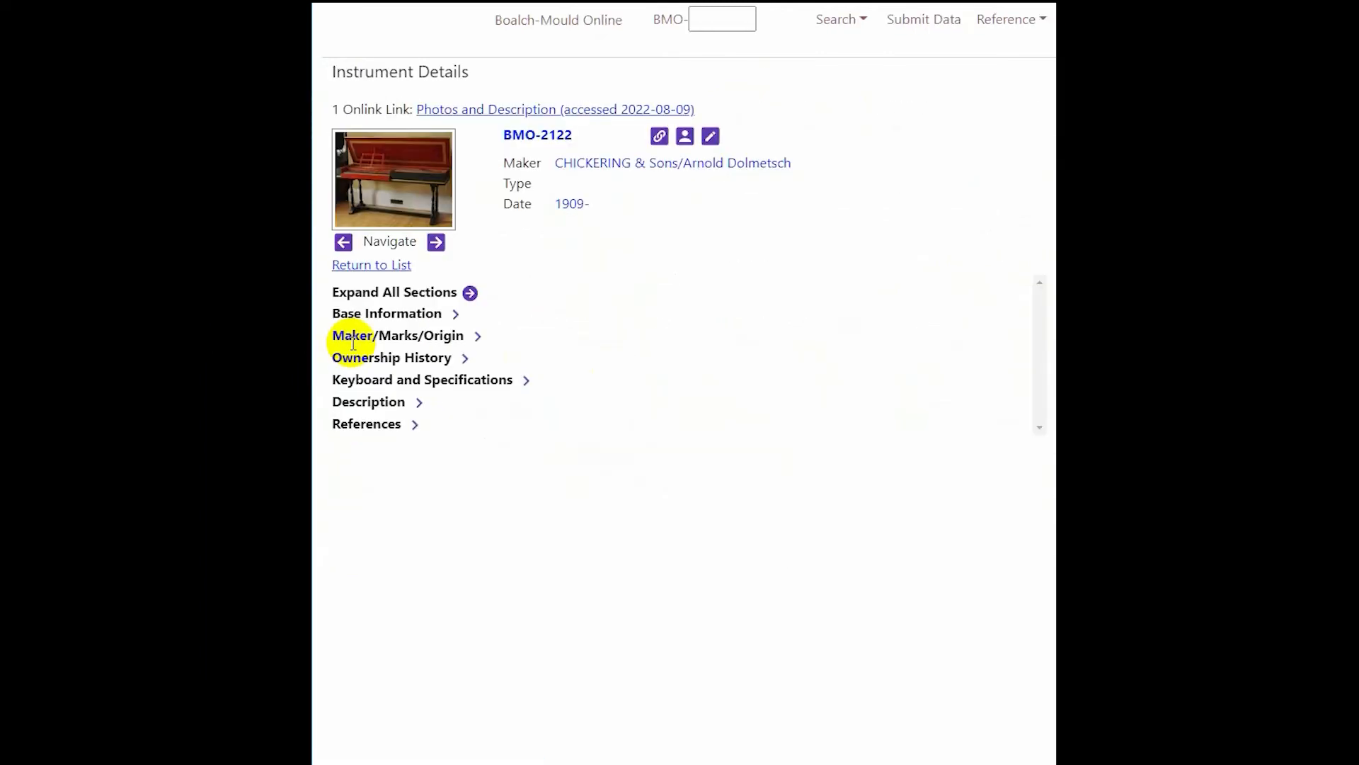
Expand all sections of BMO-2122 and open the record for suggested edits at Where Made
left_click(474, 293)
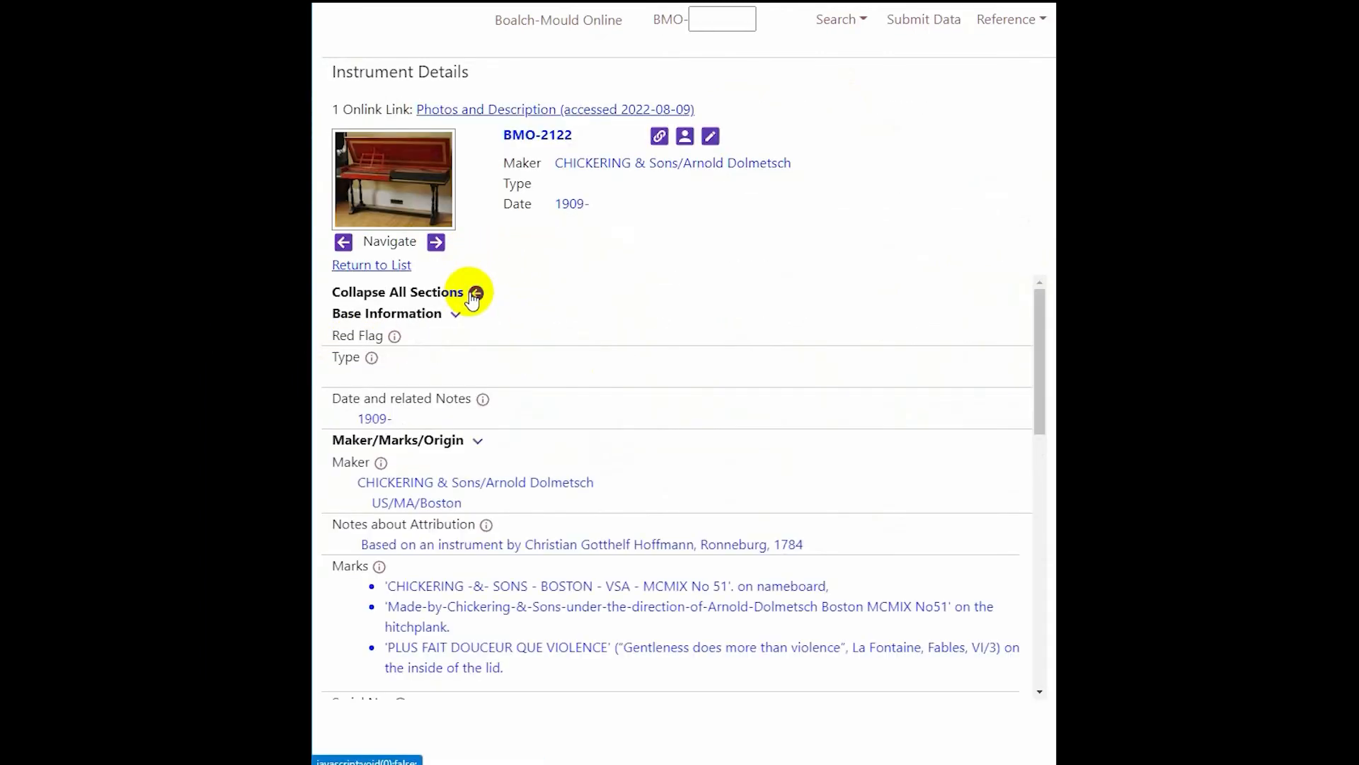
left_click_drag(1041, 317, 1045, 384)
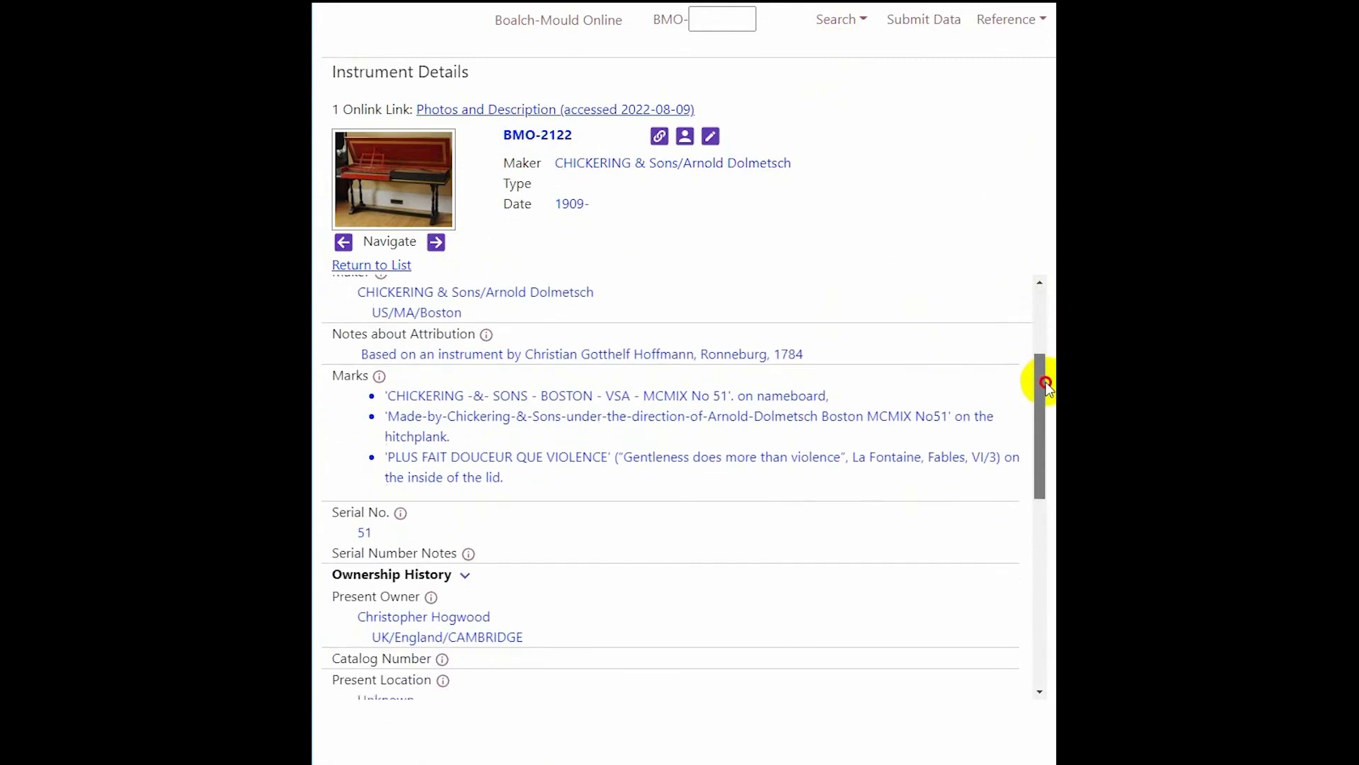
left_click(711, 135)
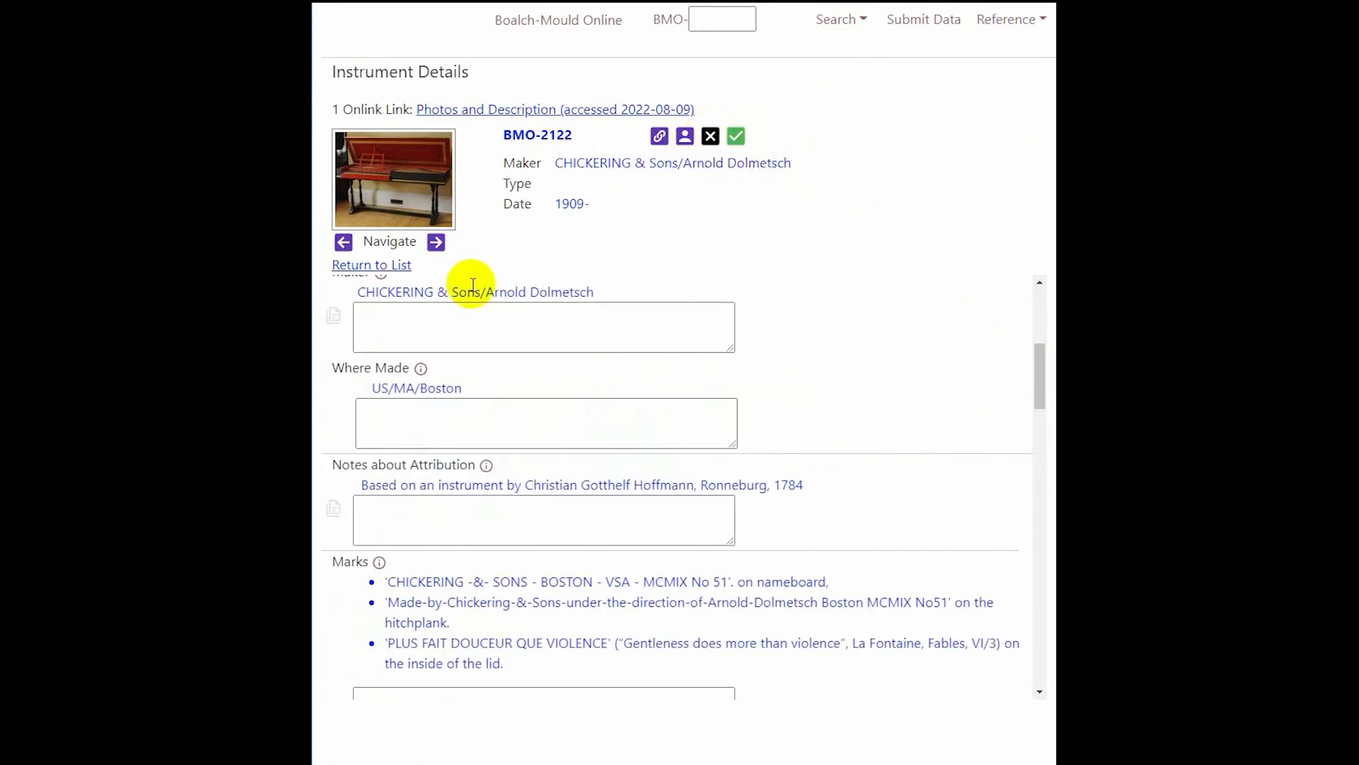
left_click(402, 422)
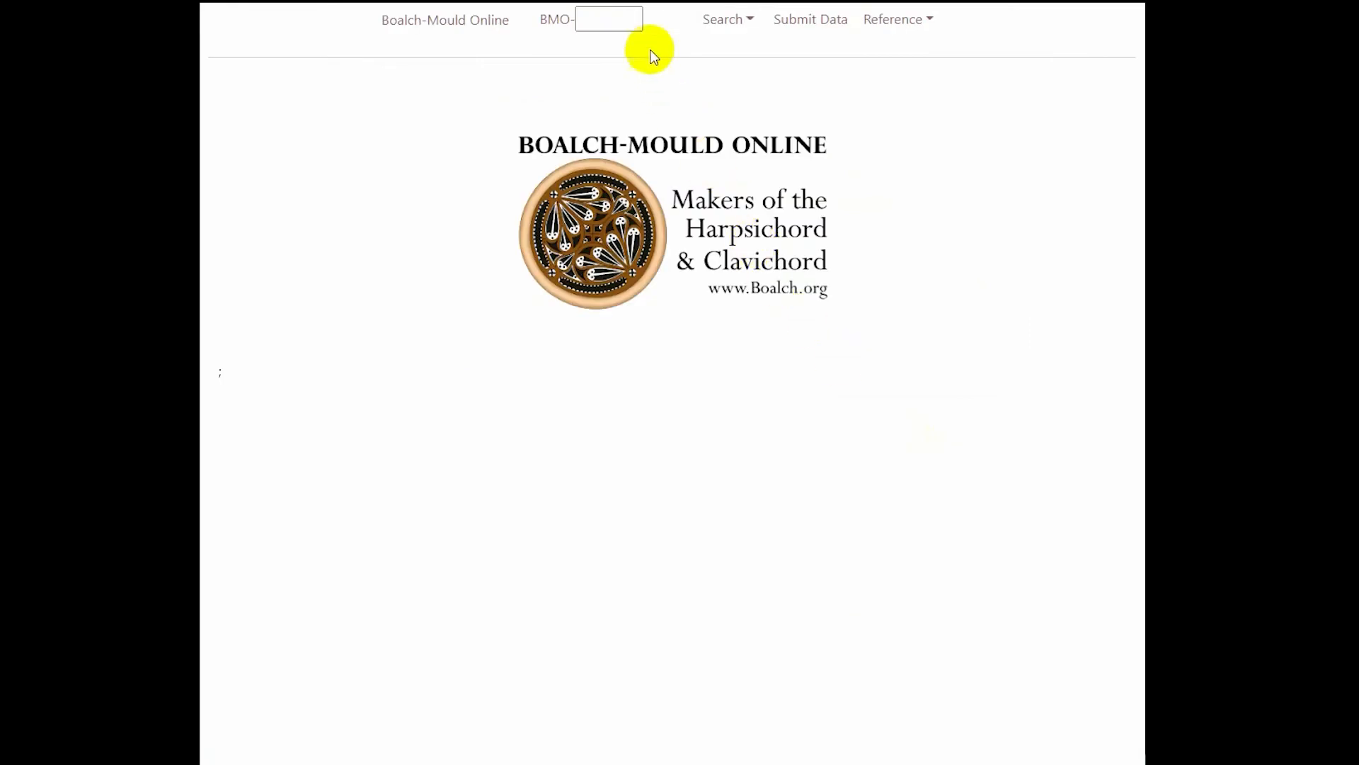
Look up instrument BMO-199 and expand all its sections
left_click(613, 16)
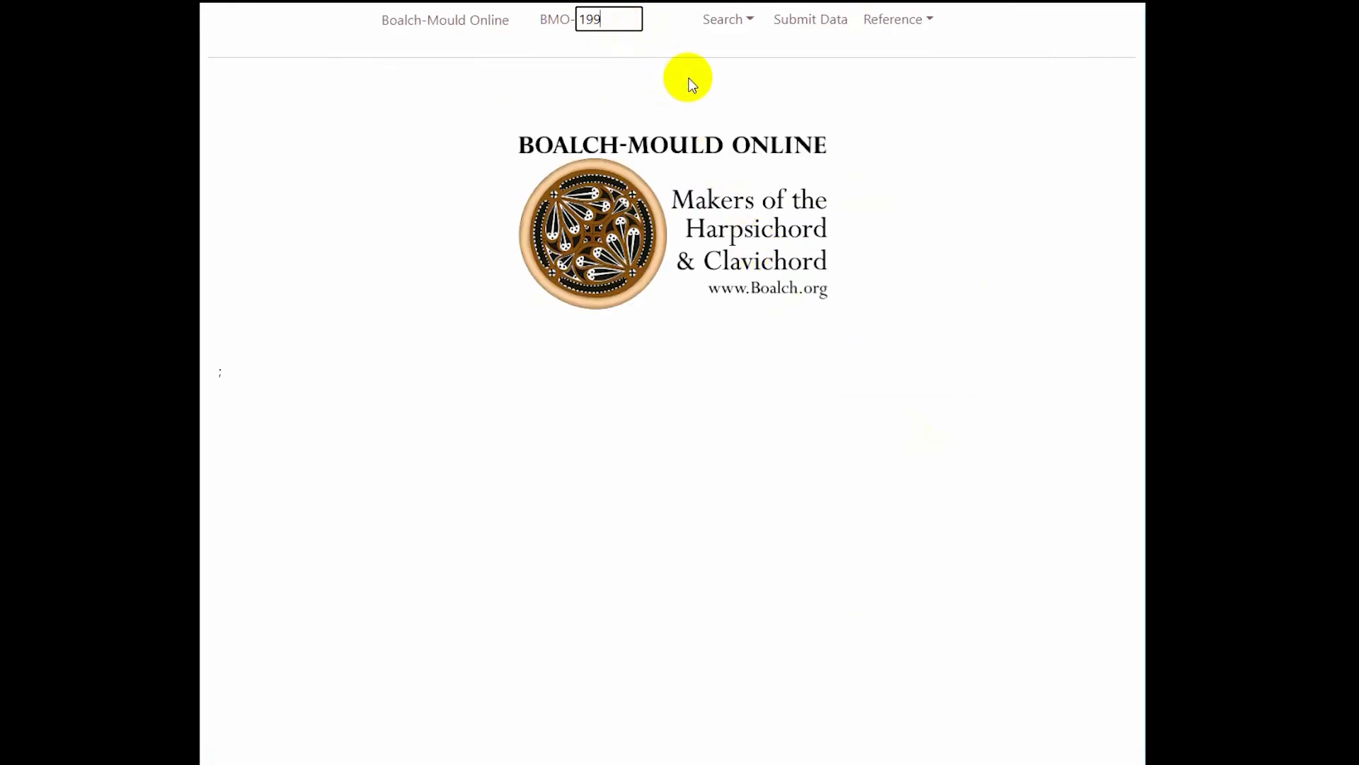
key("Return")
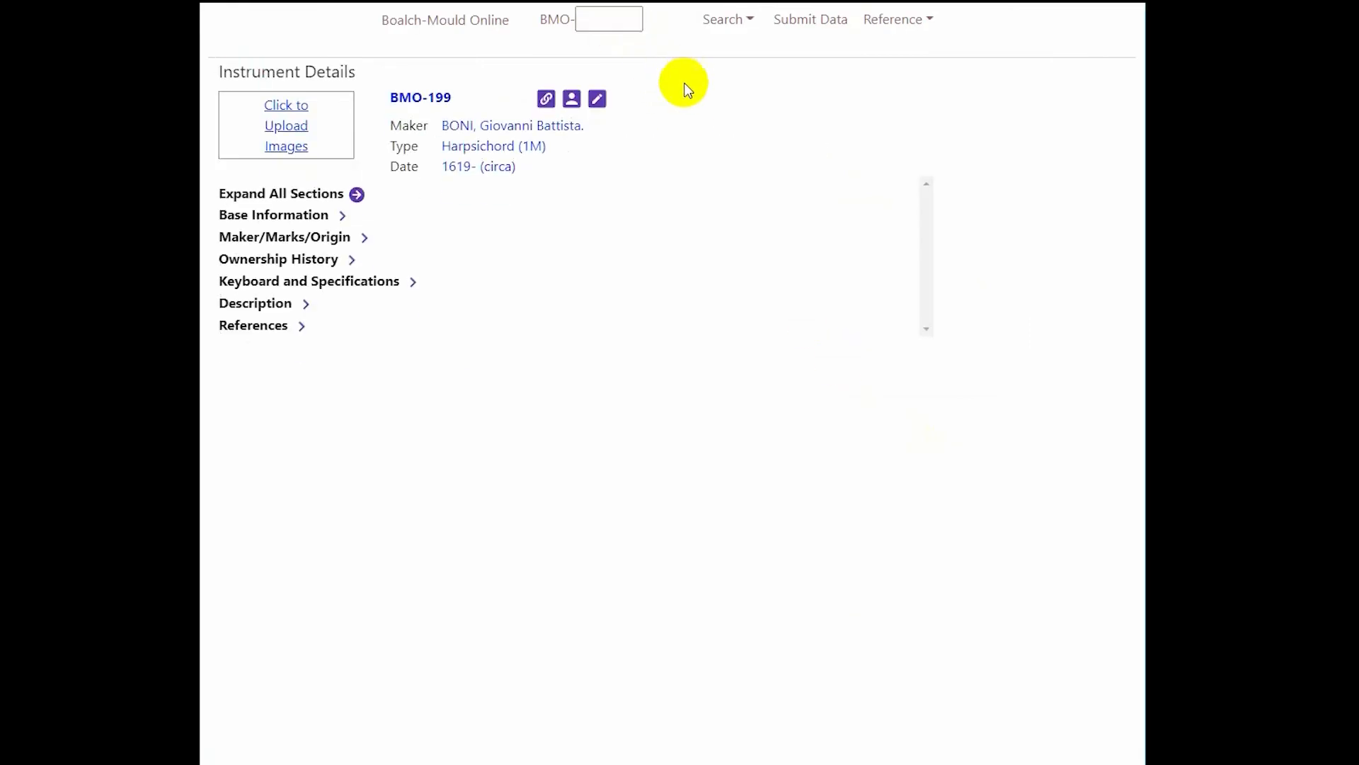
left_click(358, 196)
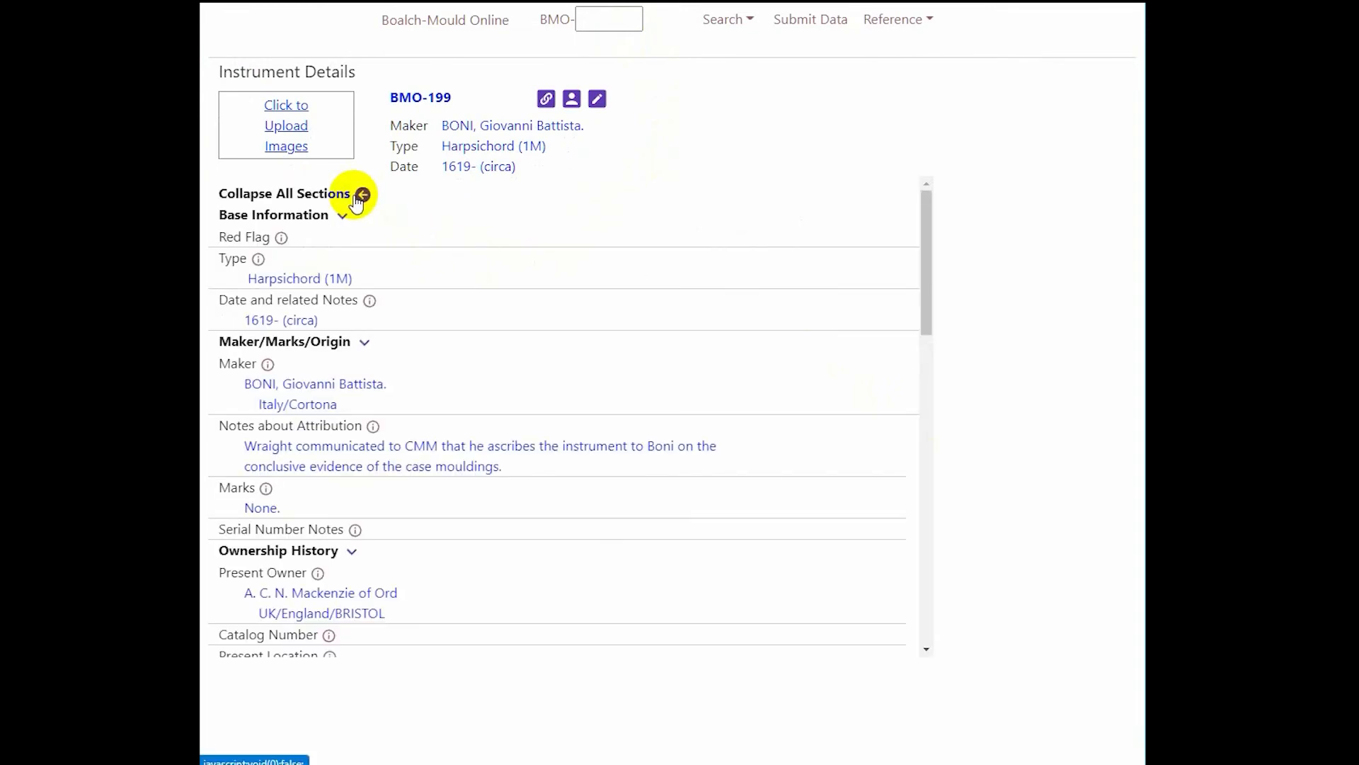
Upload the eight image files, _DSC4835.JPG through Arc4-0540_1.jpg, for BMO-199
left_click(282, 132)
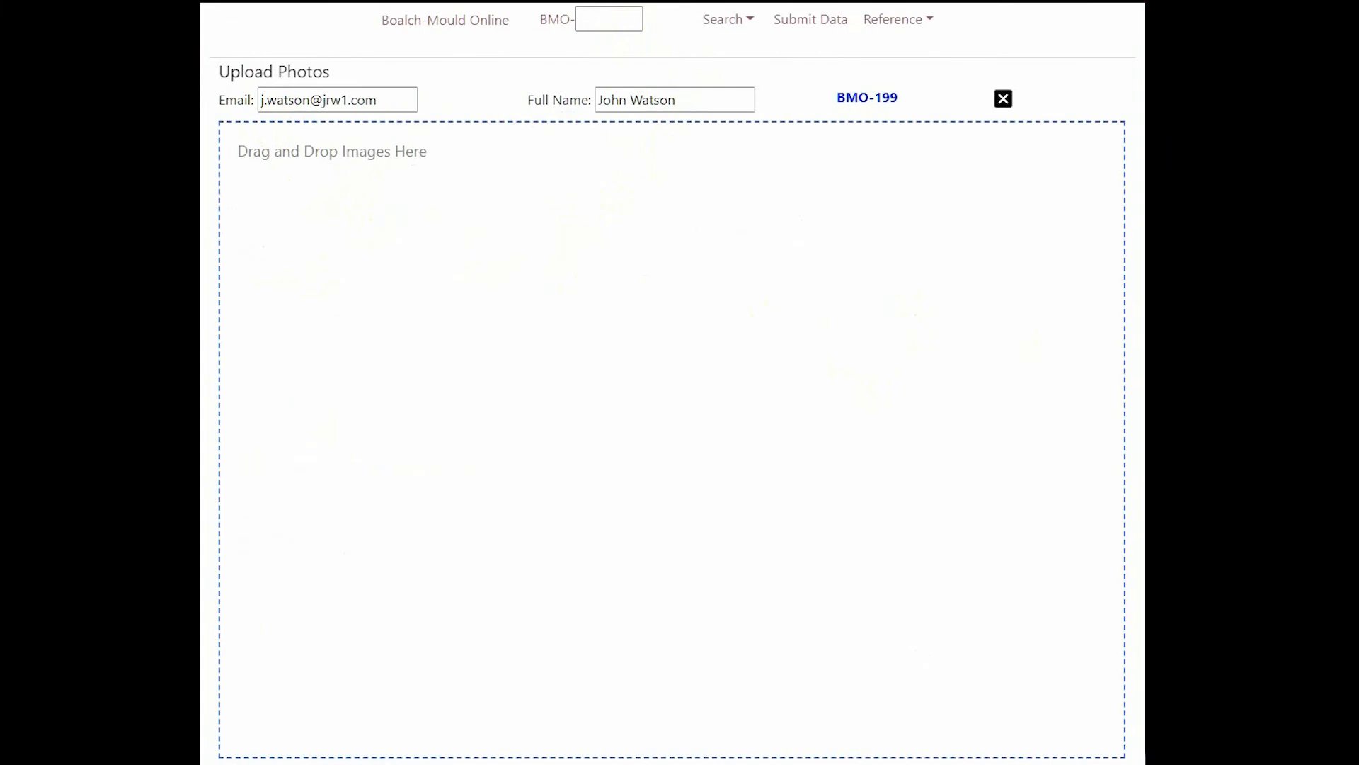
left_click_drag(1133, 319, 481, 330)
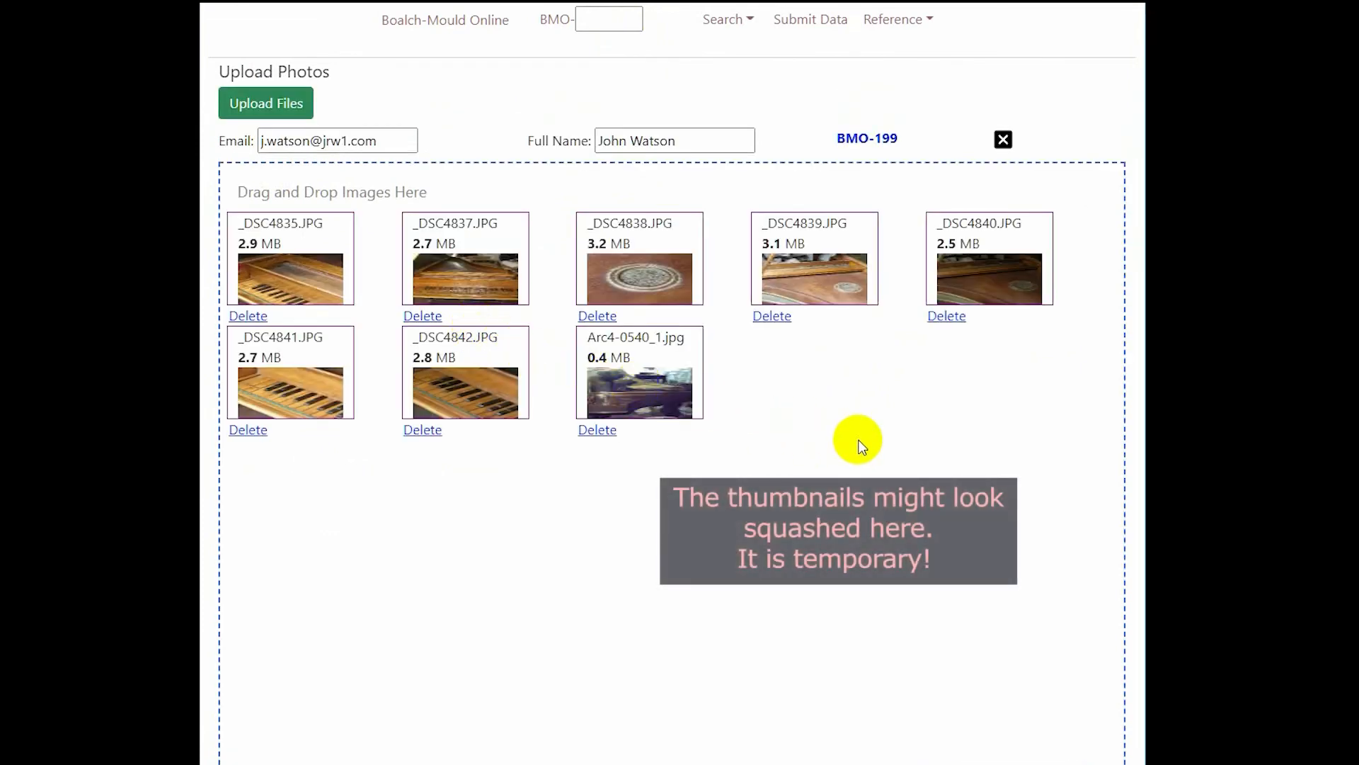
left_click(279, 113)
Caption the first photo "Detail of split keys in bass" and the second "Keyboard"
left_click(729, 137)
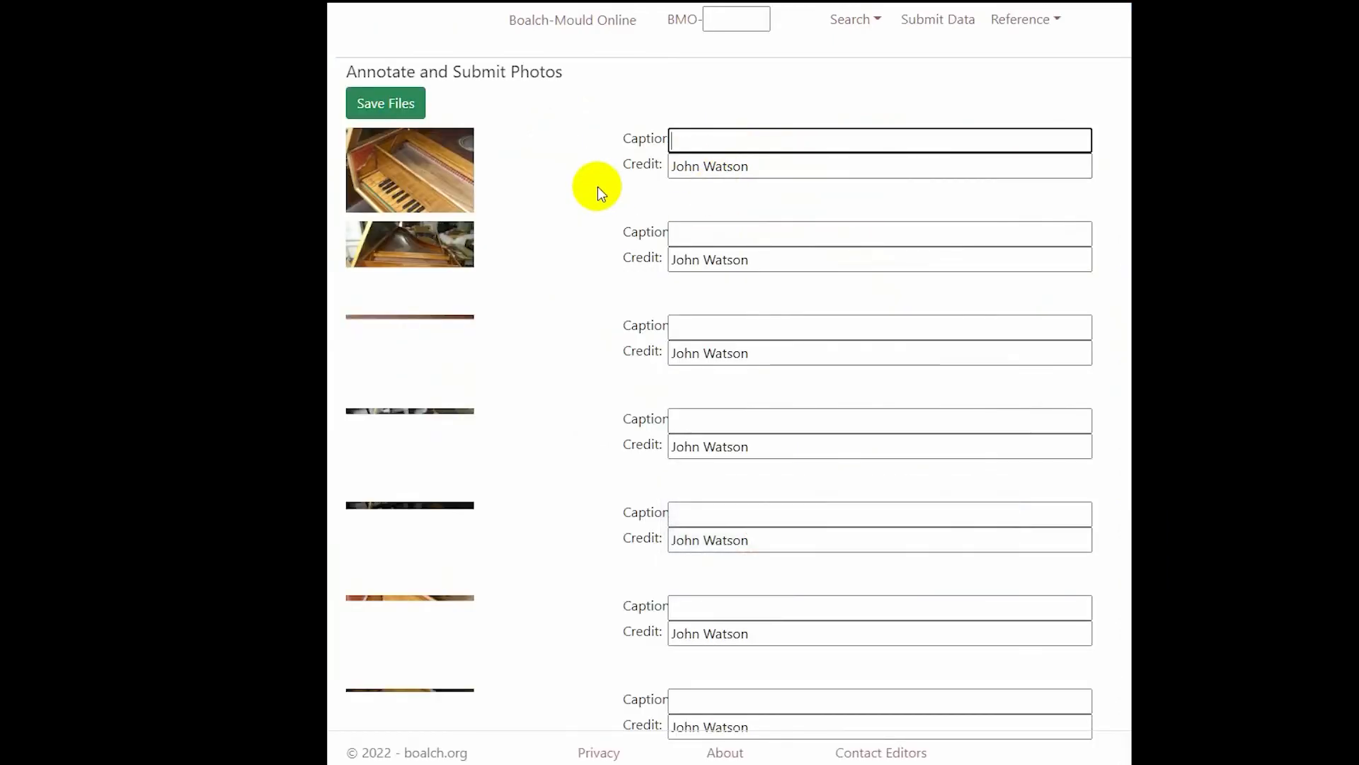
type("Detail of split keys in bass")
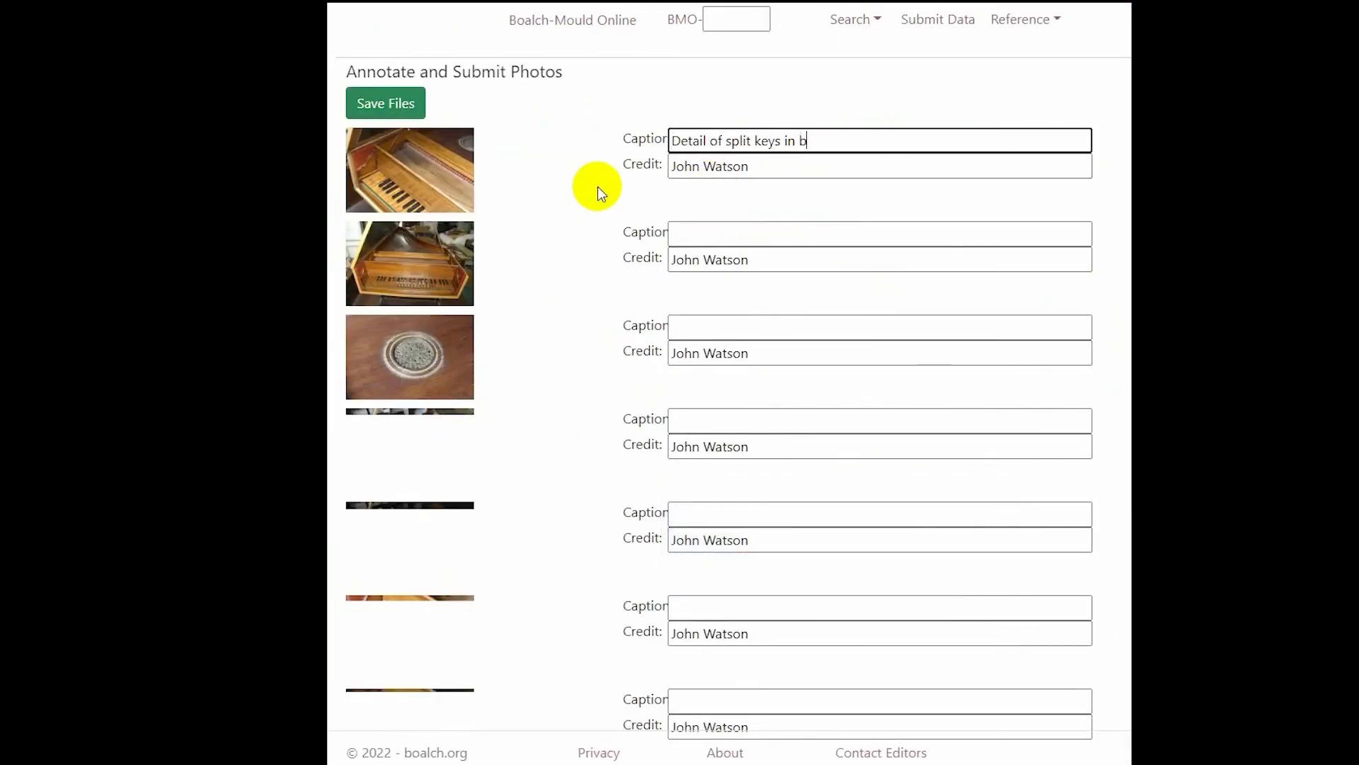
key("Tab")
type("Keyboard")
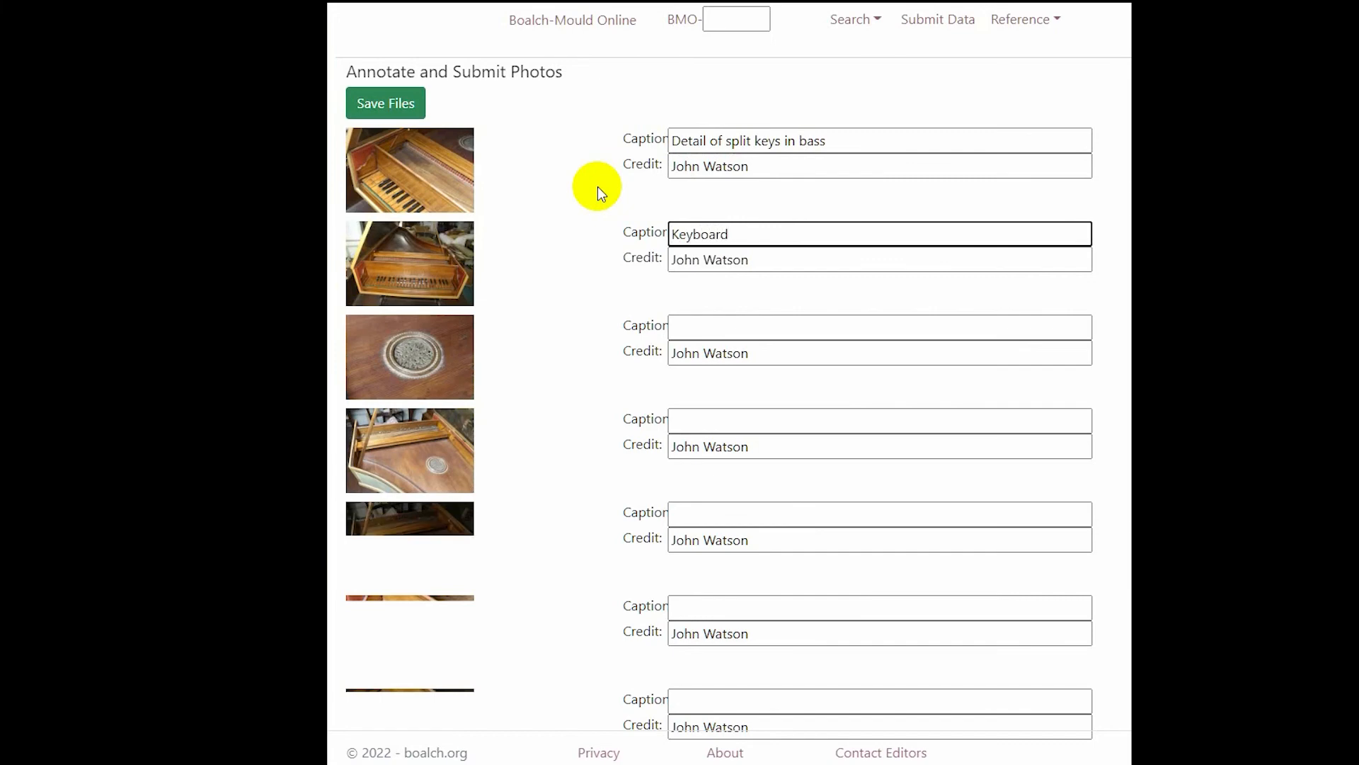
Caption the third photo "Rose" and the fourth "Soundboard"
key("Tab")
type("Rose")
key("Tab")
type("S")
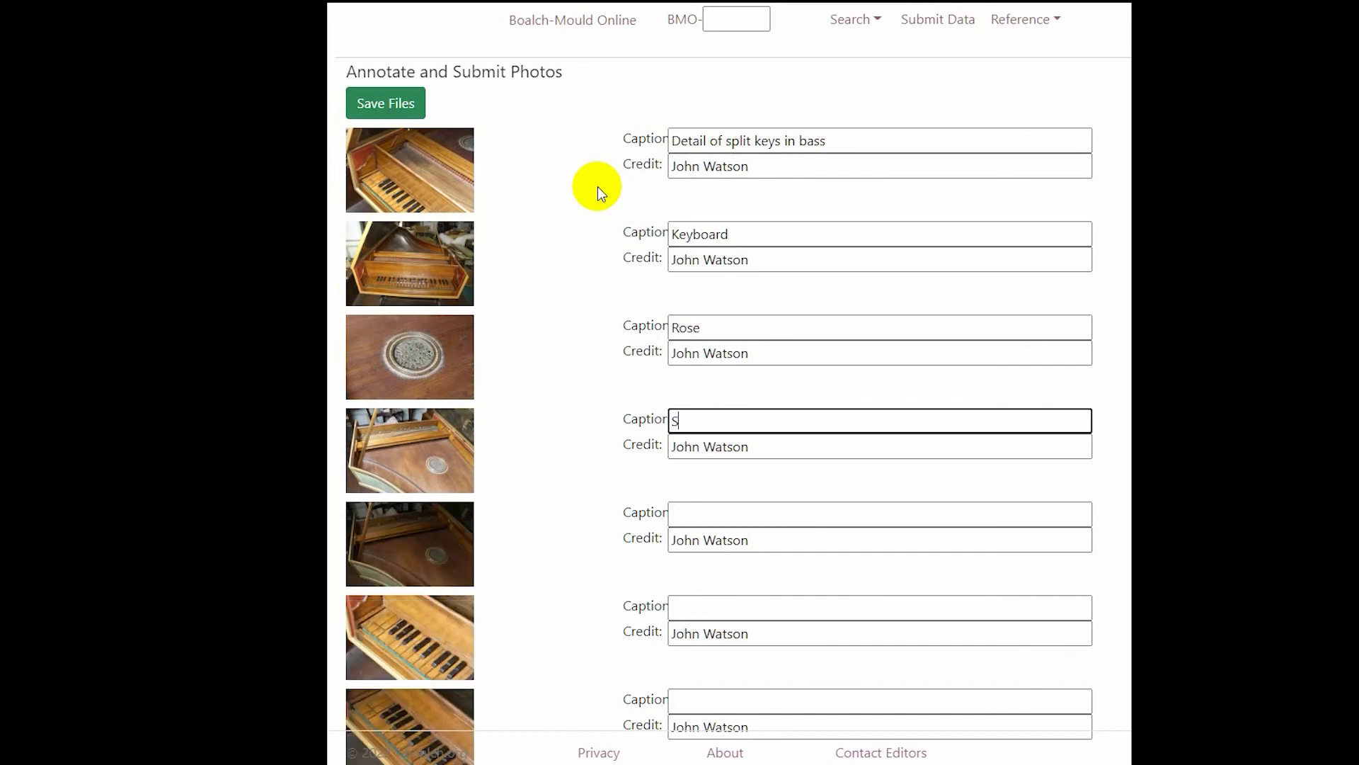
type("oundboard")
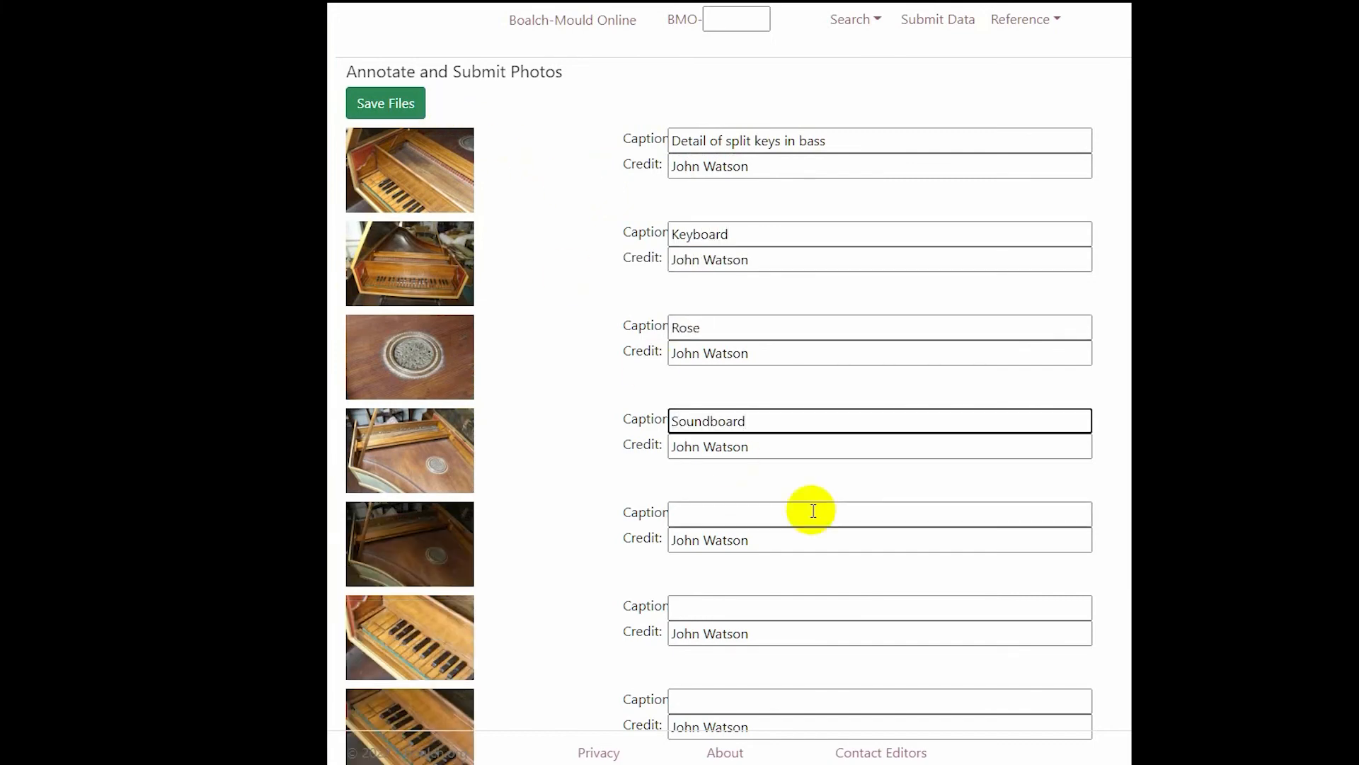
Leave the fifth photo uncaptioned, begin the sixth photo's caption with "Detail of bass", and save the photos
left_click(811, 508)
key("Tab")
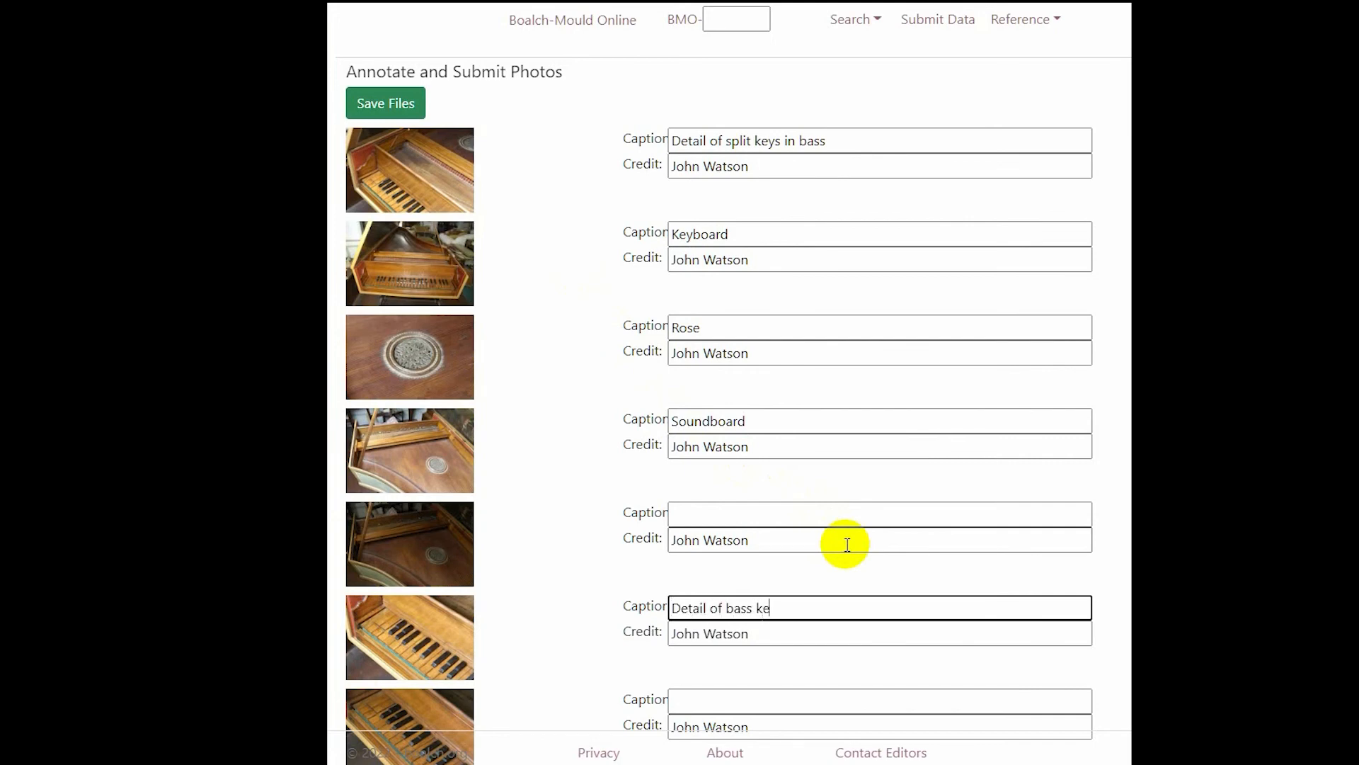
left_click(387, 113)
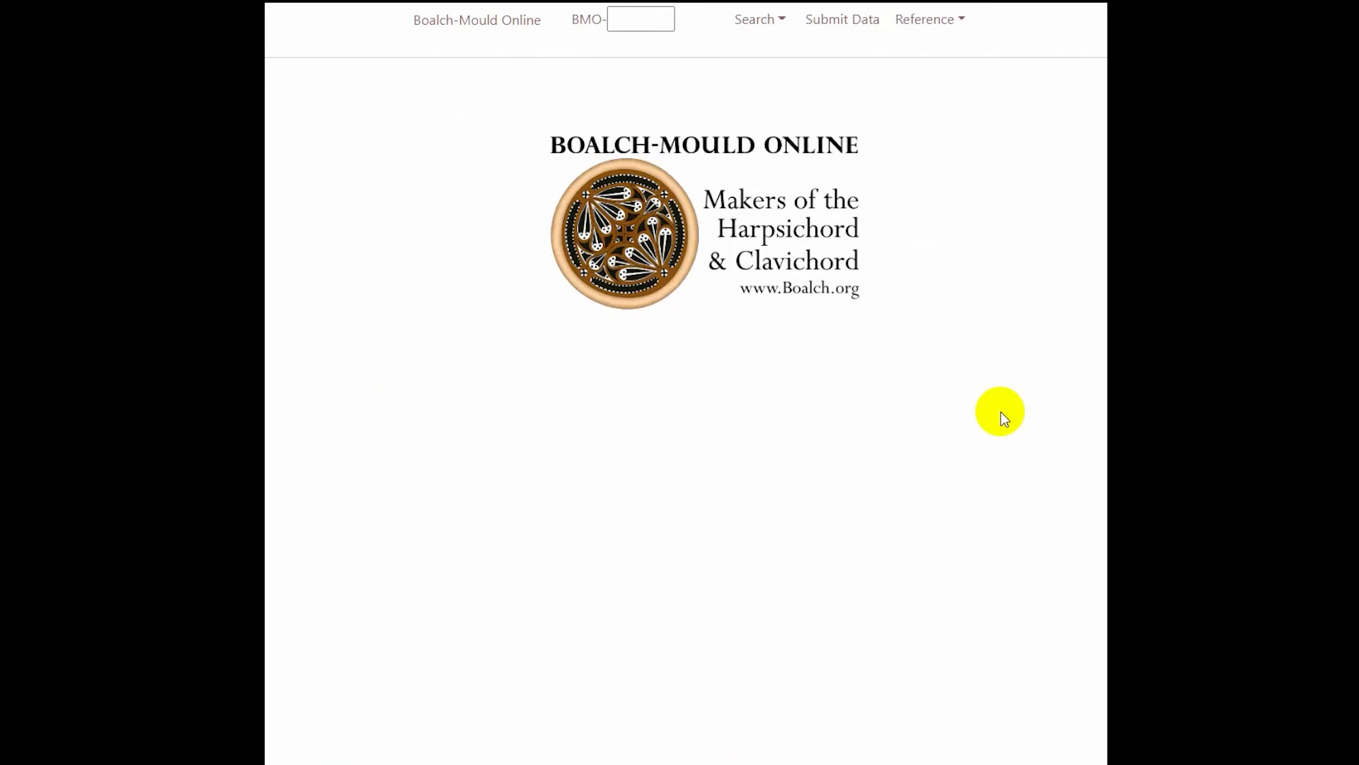
Look up instrument BMO-880 and view its existing photos
left_click(618, 19)
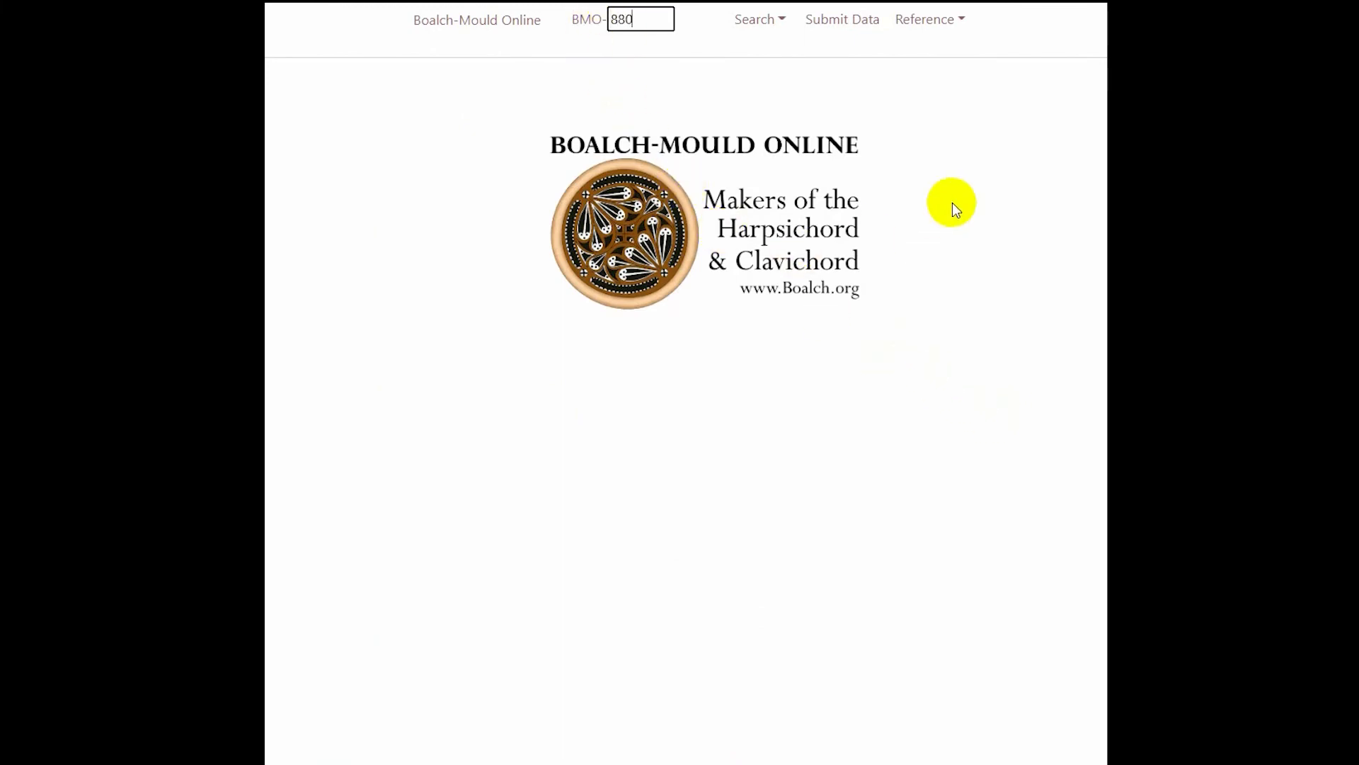
type("880")
key("Return")
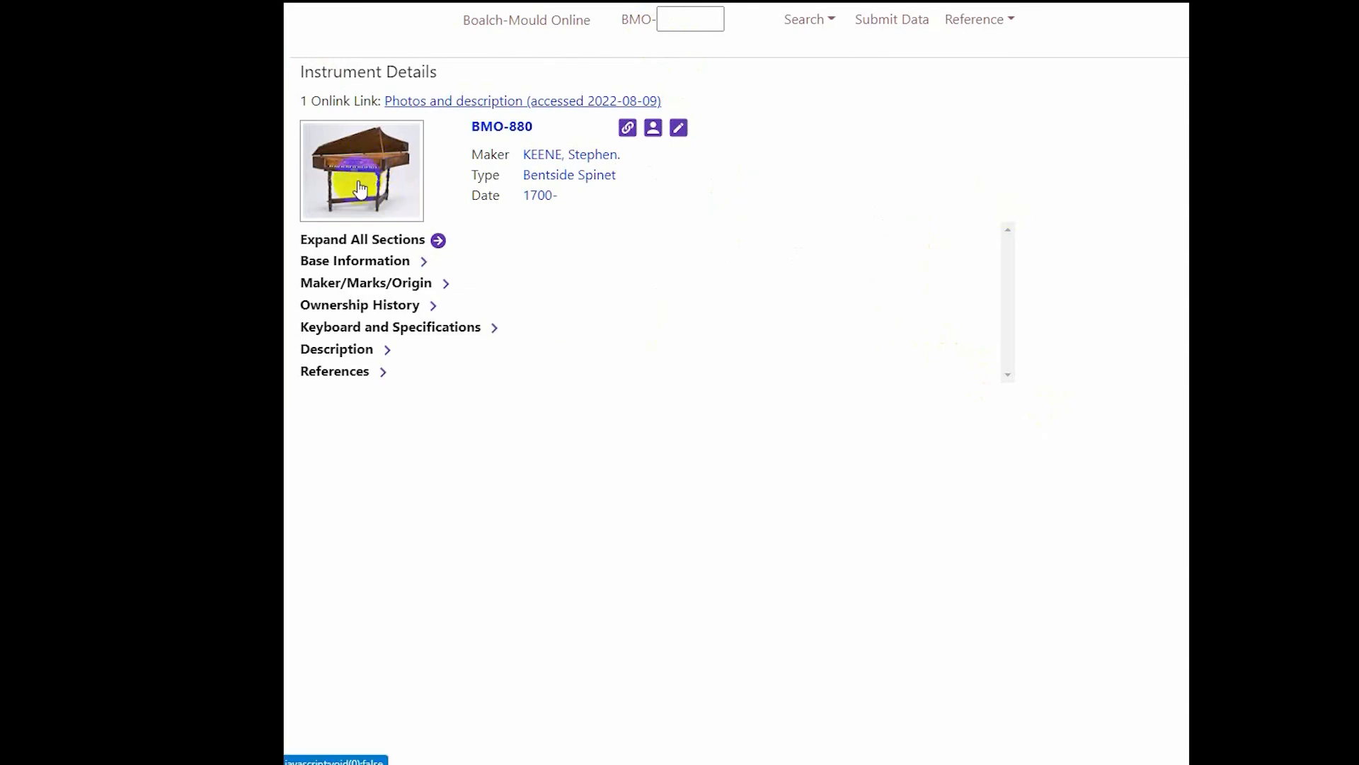
left_click(359, 188)
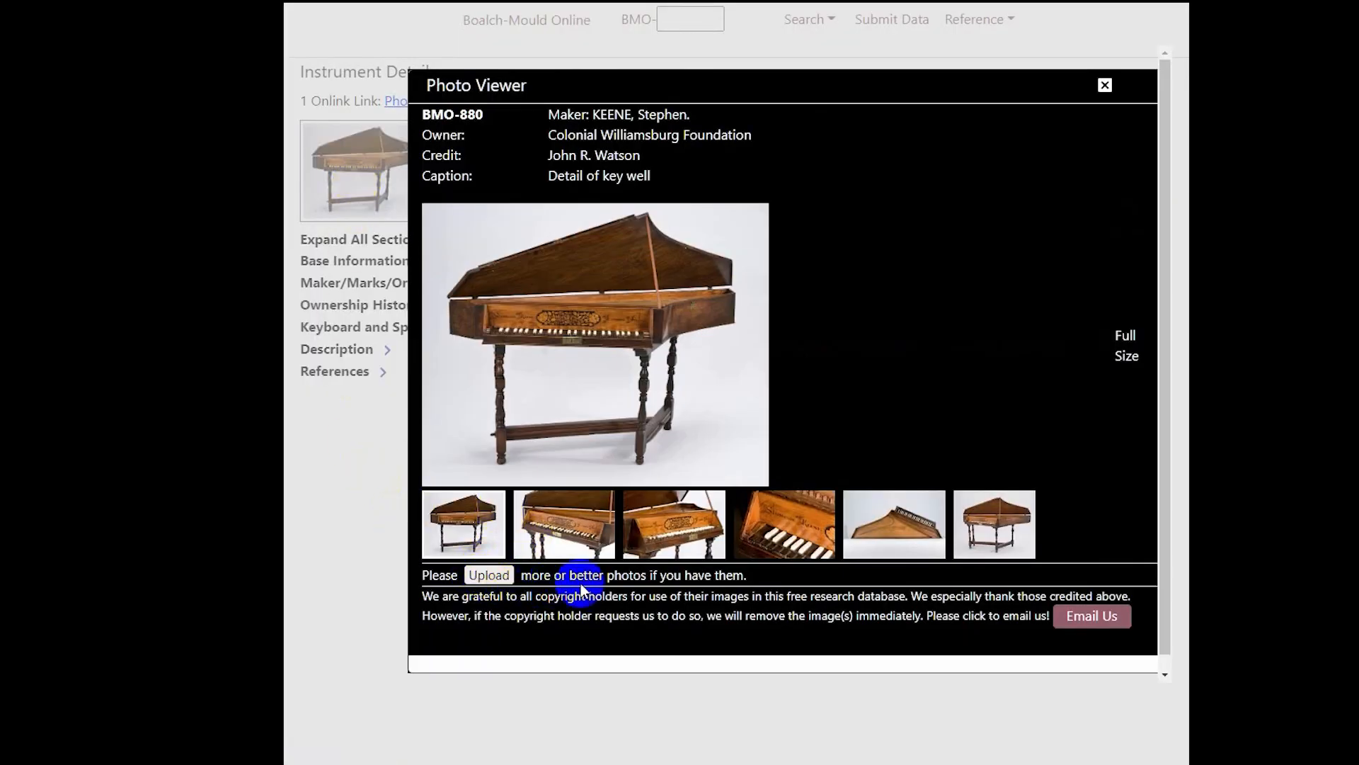
Upload four more photos for BMO-880: _DSC4850.jpg, 1953-876_034_05192010.jpg, 1953-876_044_05192010.jpg and DSC_8119.jpg
left_click(489, 575)
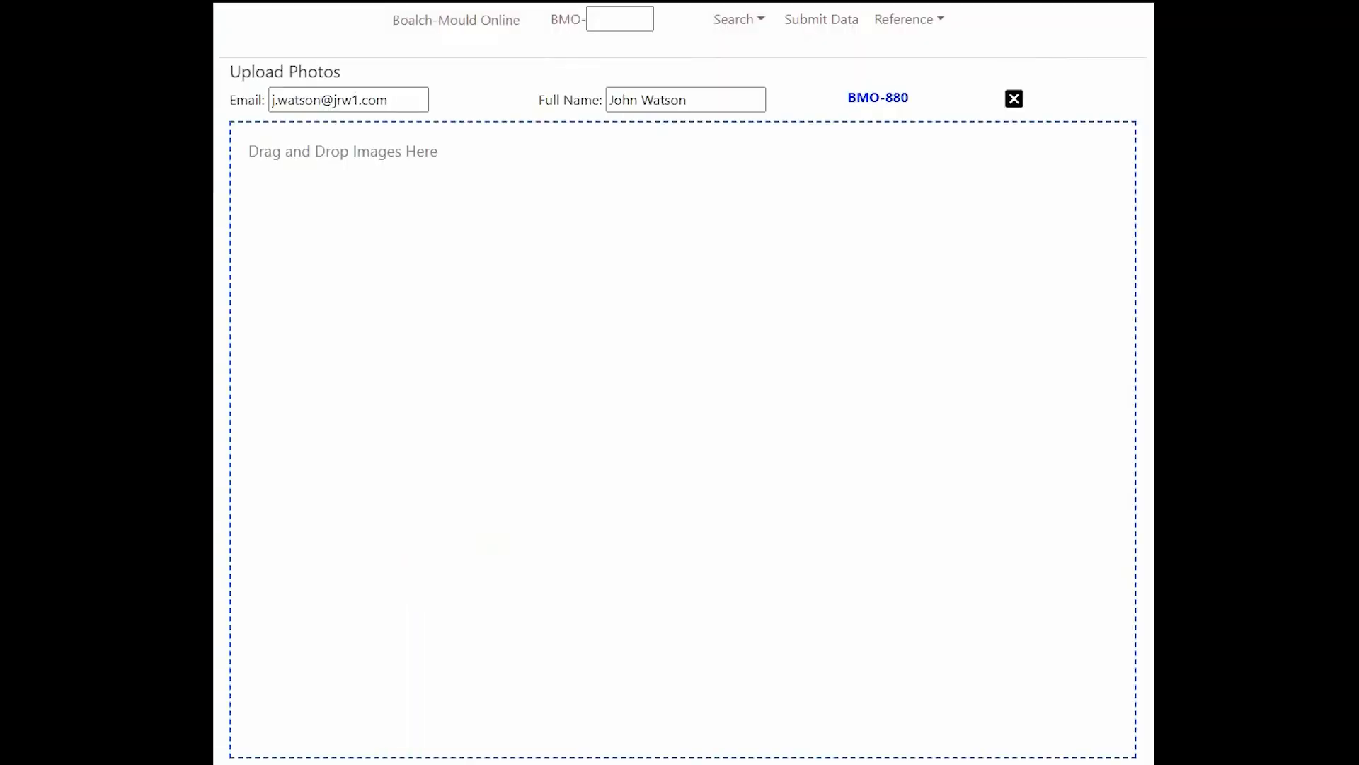
left_click_drag(1154, 311, 533, 313)
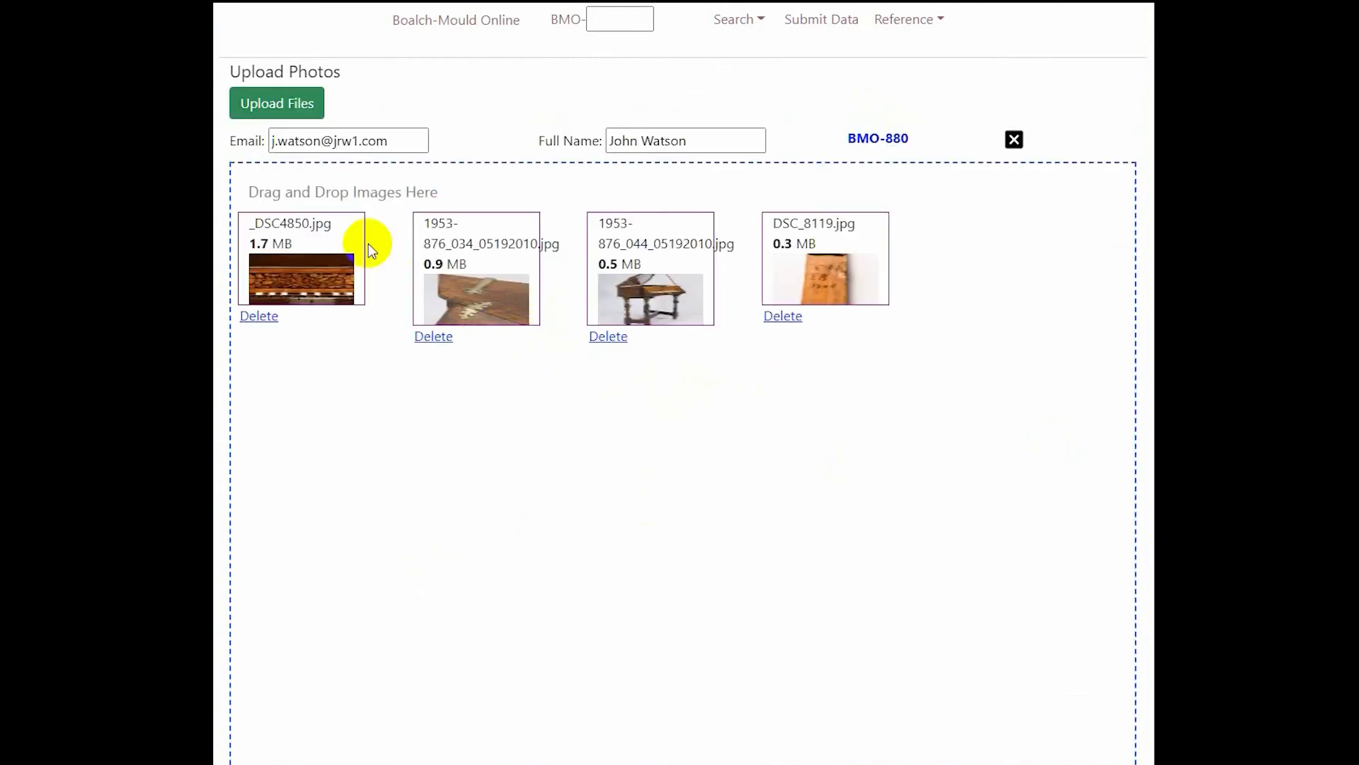
left_click(290, 110)
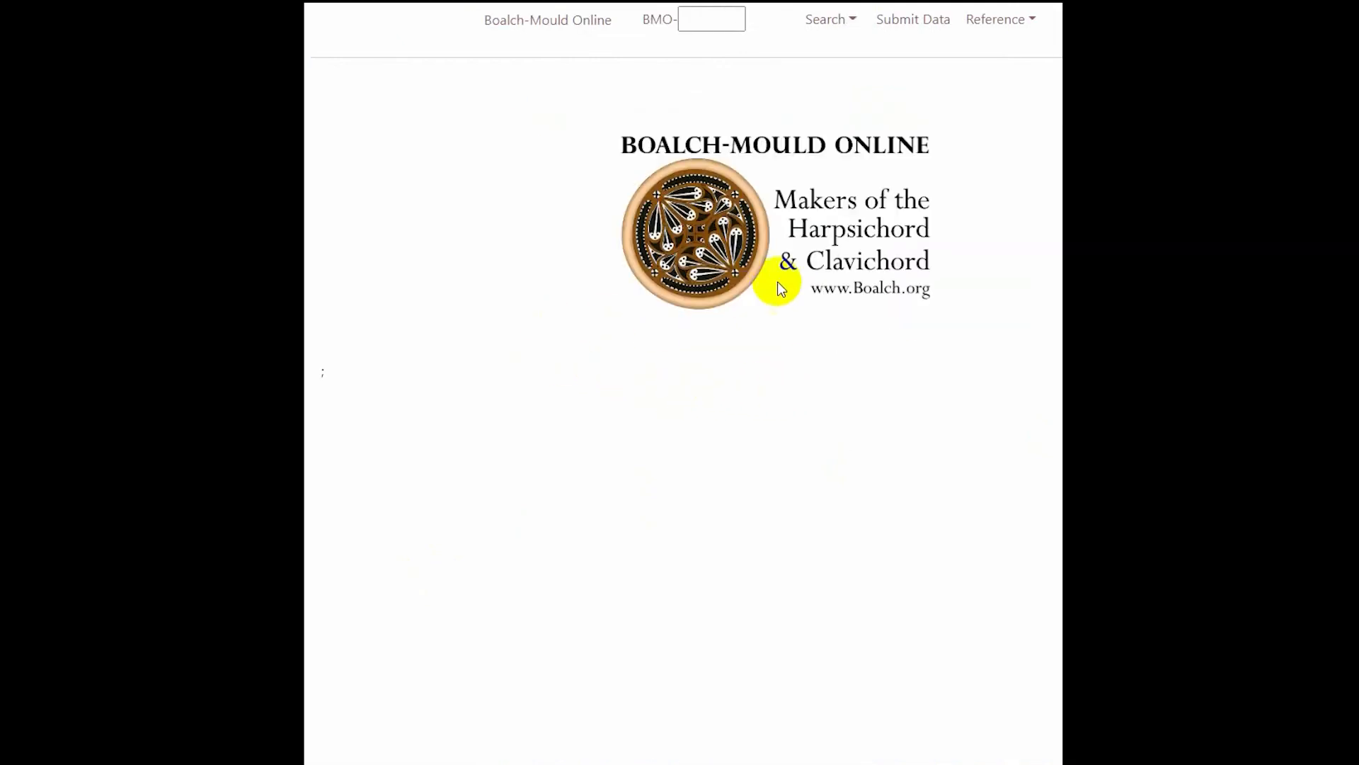
Search the makers' biographies for "Clemm"
left_click(831, 20)
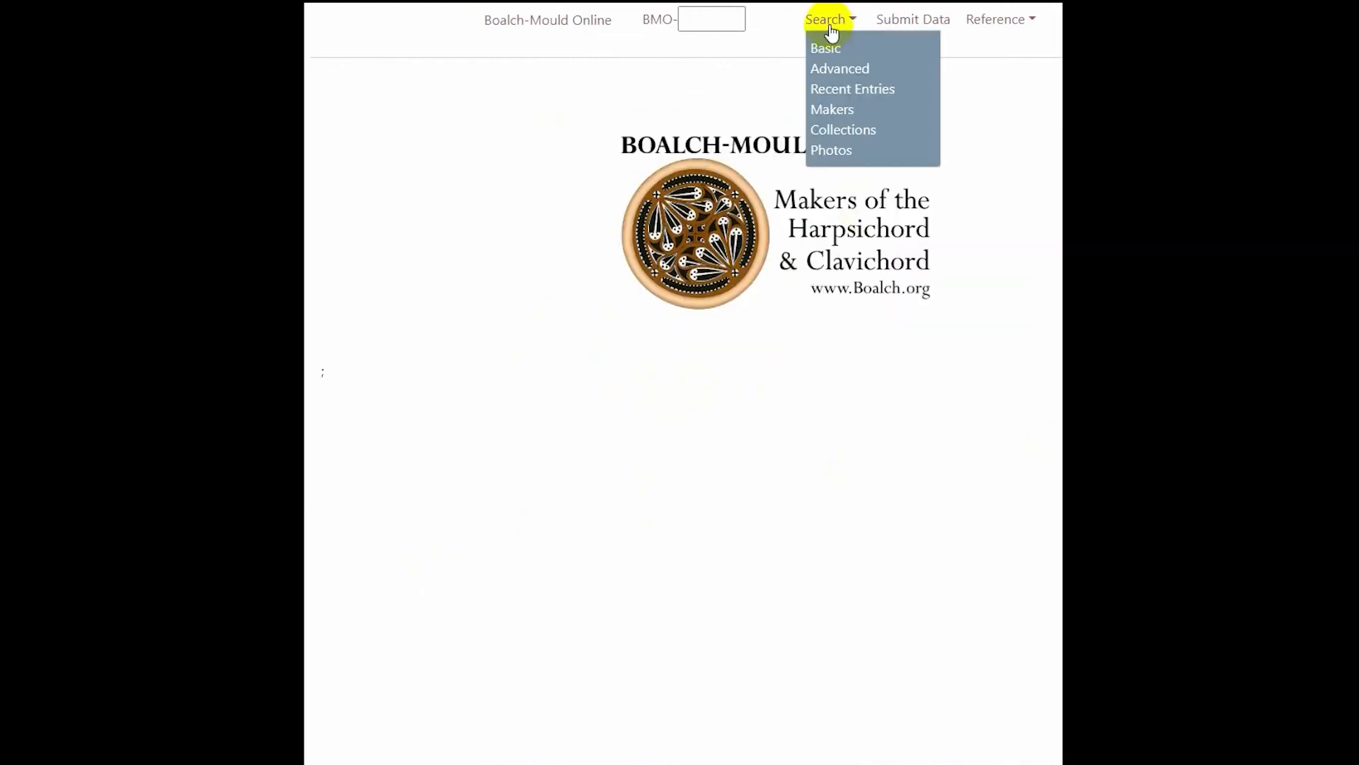
left_click(836, 111)
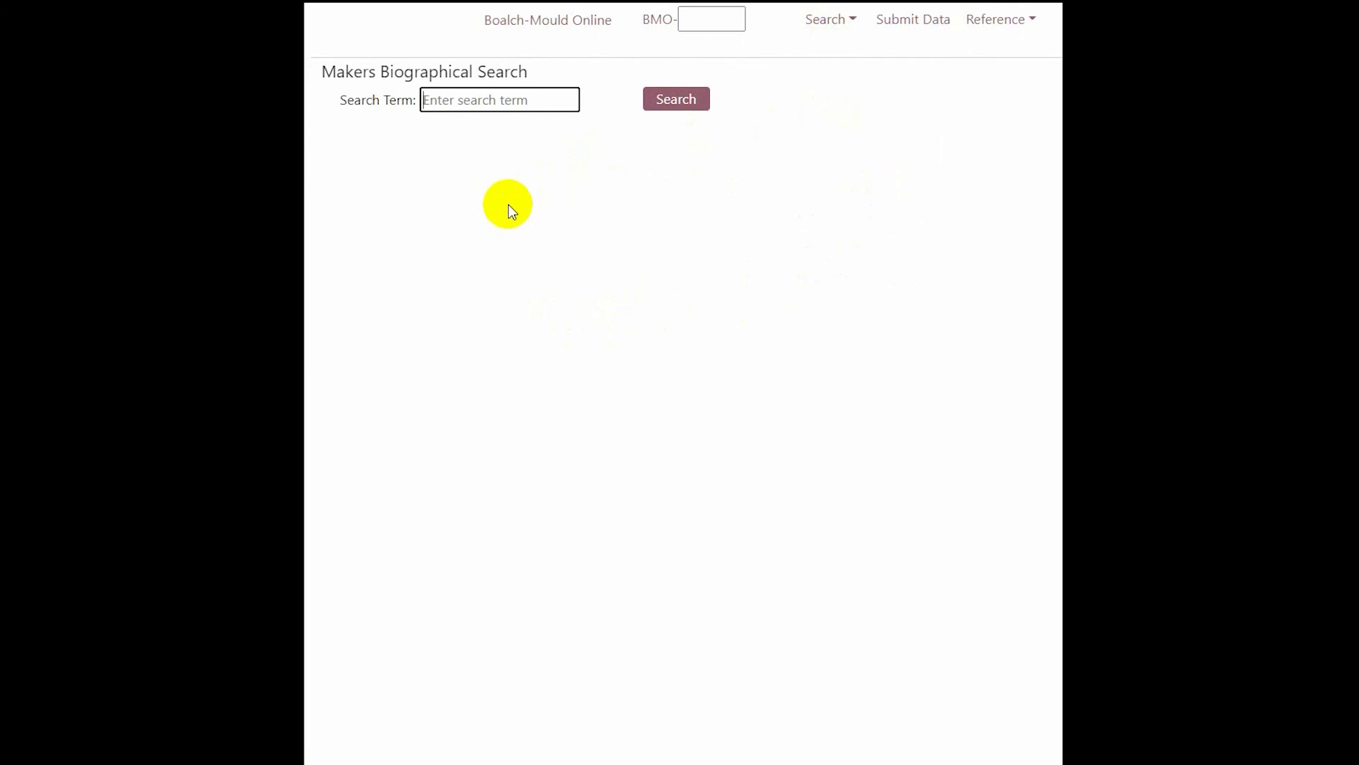
type("Clemm")
left_click(659, 100)
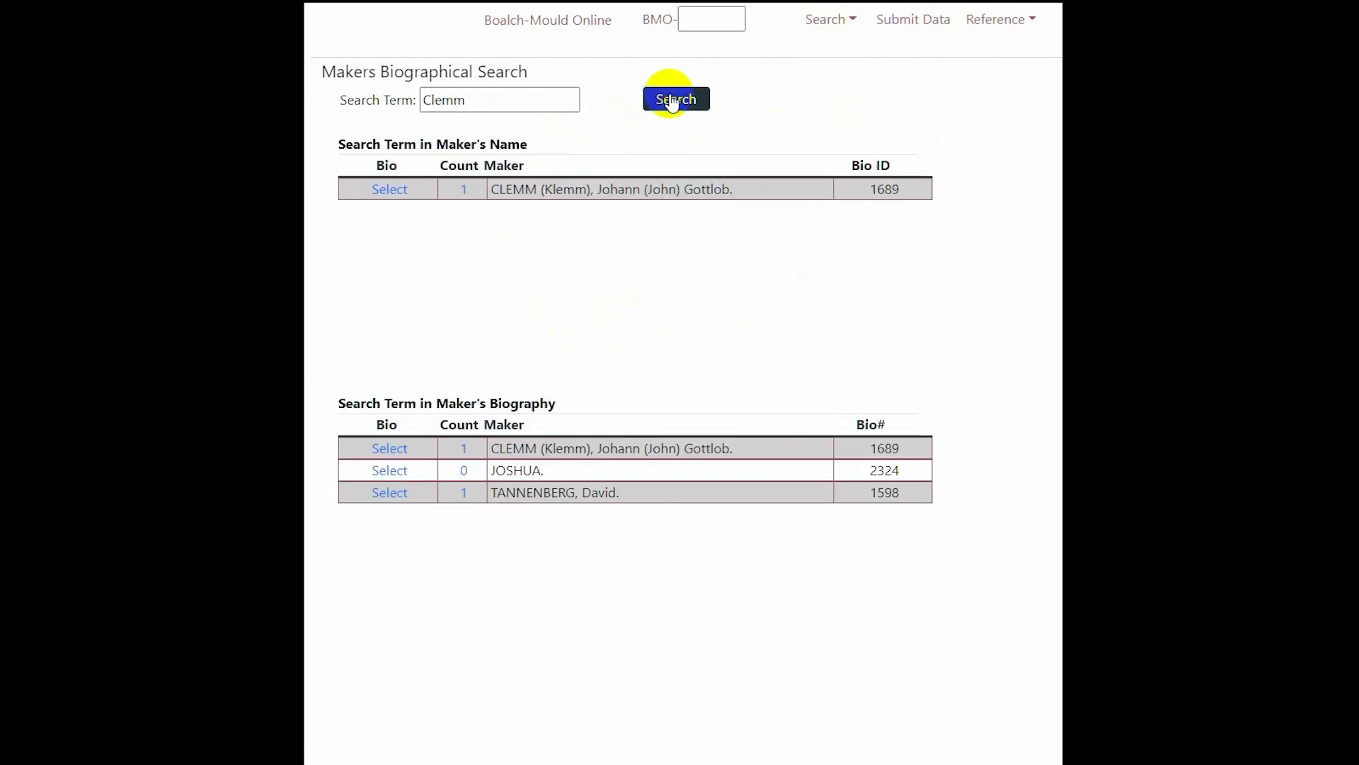
From Clemm's biography, write a suggested-edits e-mail beginning "Although Clemm was a member of the Moravians earlier and later in life, his migration to America was"
left_click(388, 191)
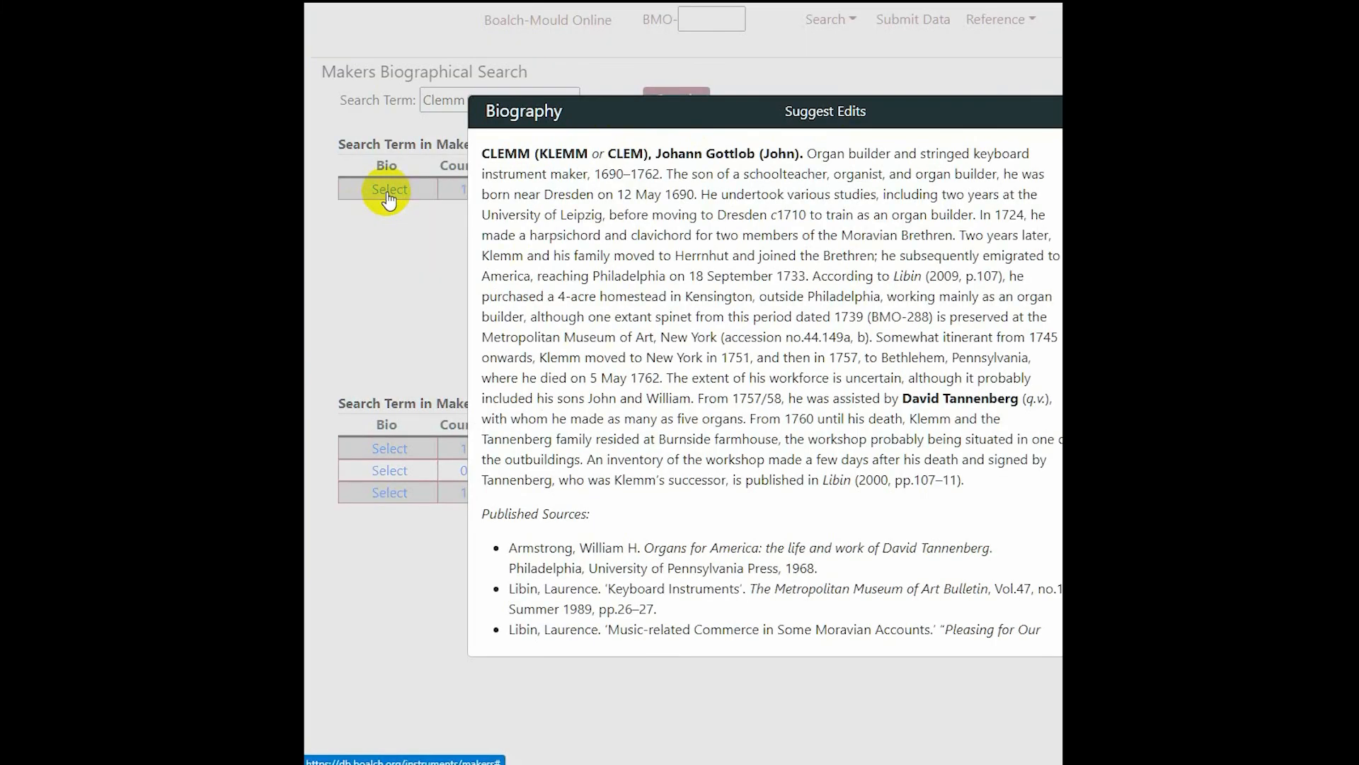
left_click(836, 122)
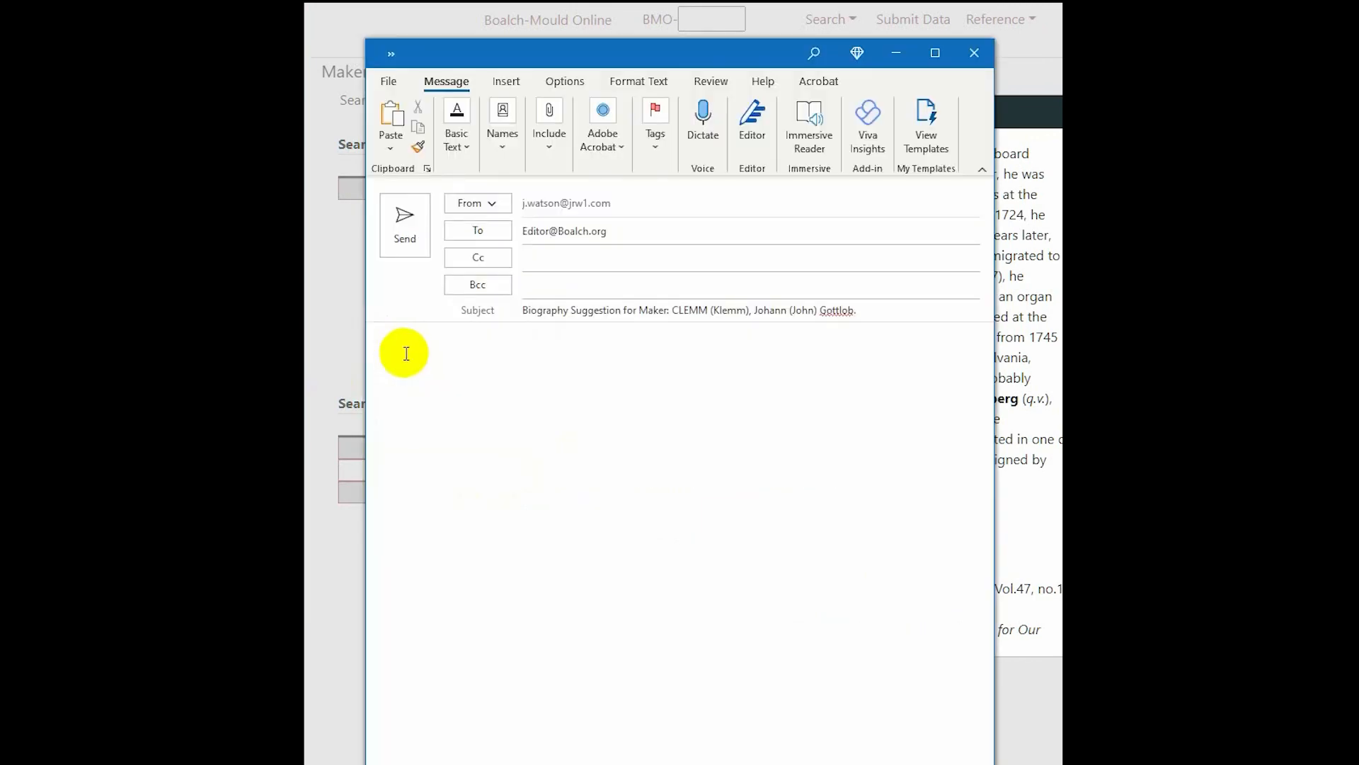
type("Although Clemm was a member of the Moravians earlier and later in life, his migration to America was")
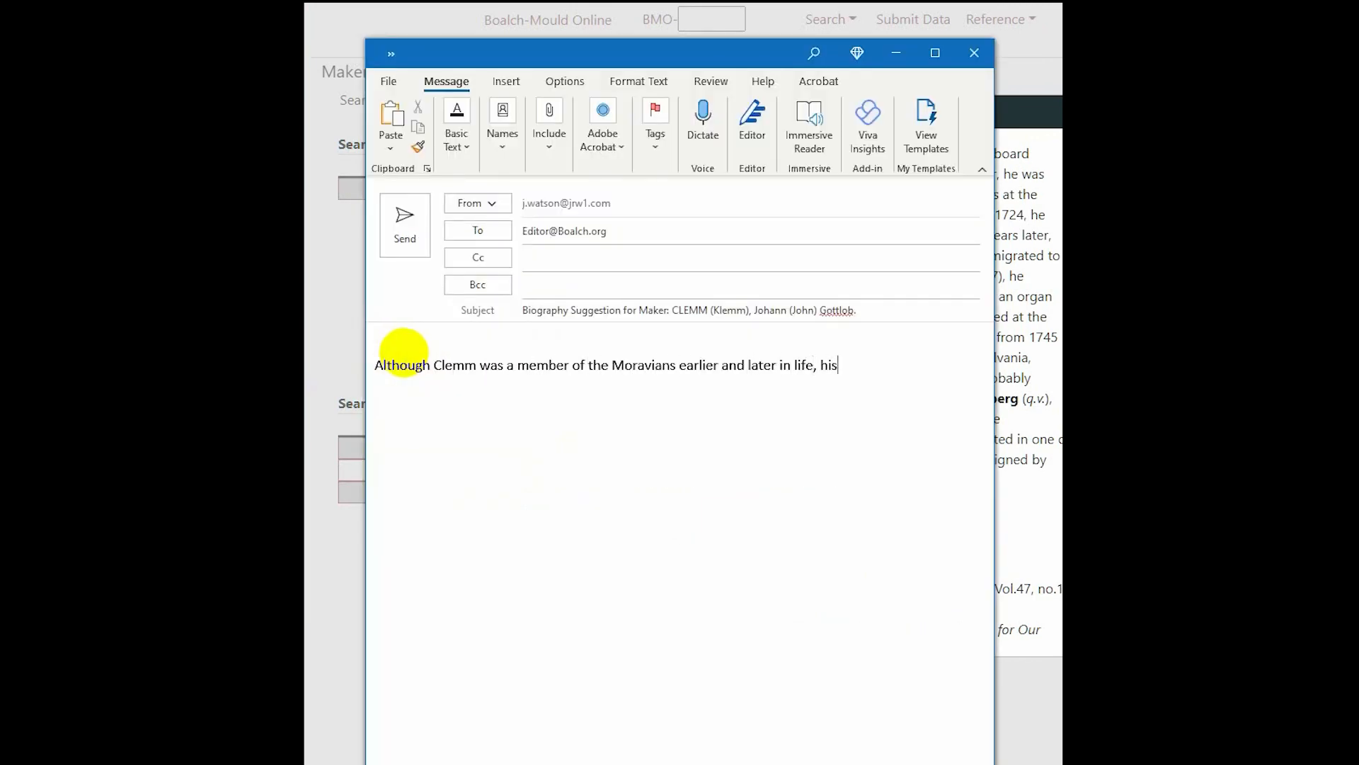